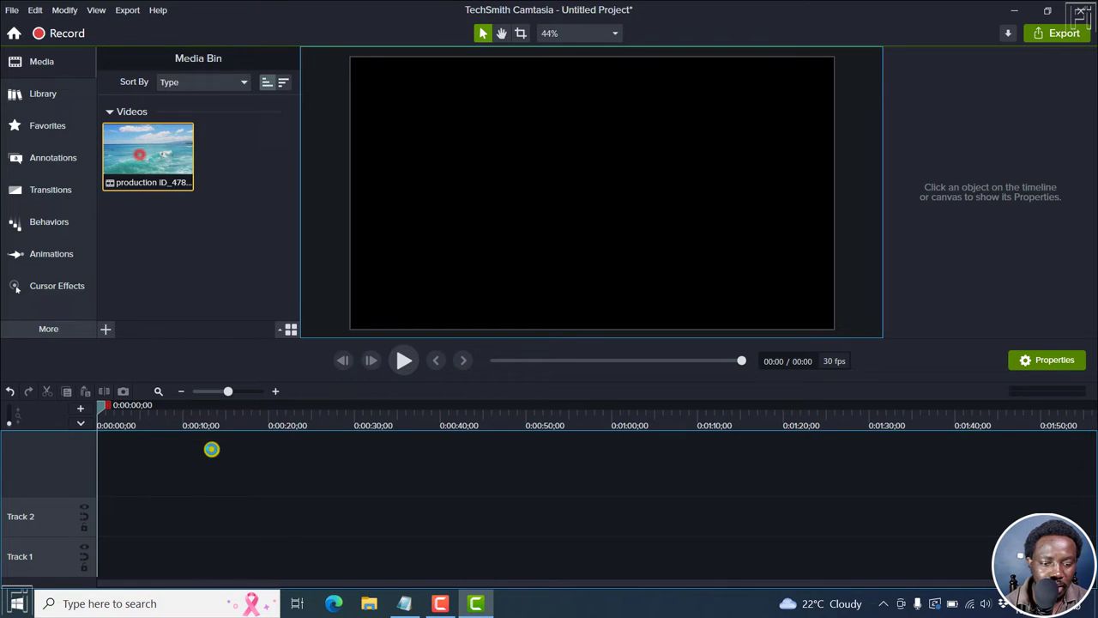
# Place the surfing clip on Track 1, fit it in the timeline, and preview it from the start.
pyautogui.moveTo(139, 155); pyautogui.dragTo(95, 528)
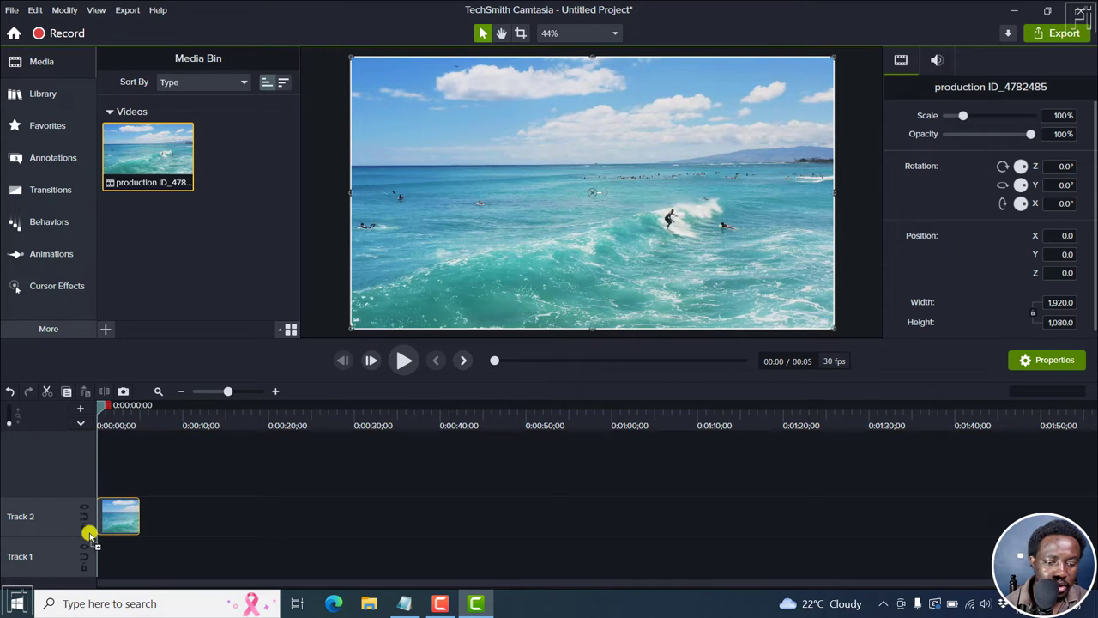
pyautogui.click(158, 390)
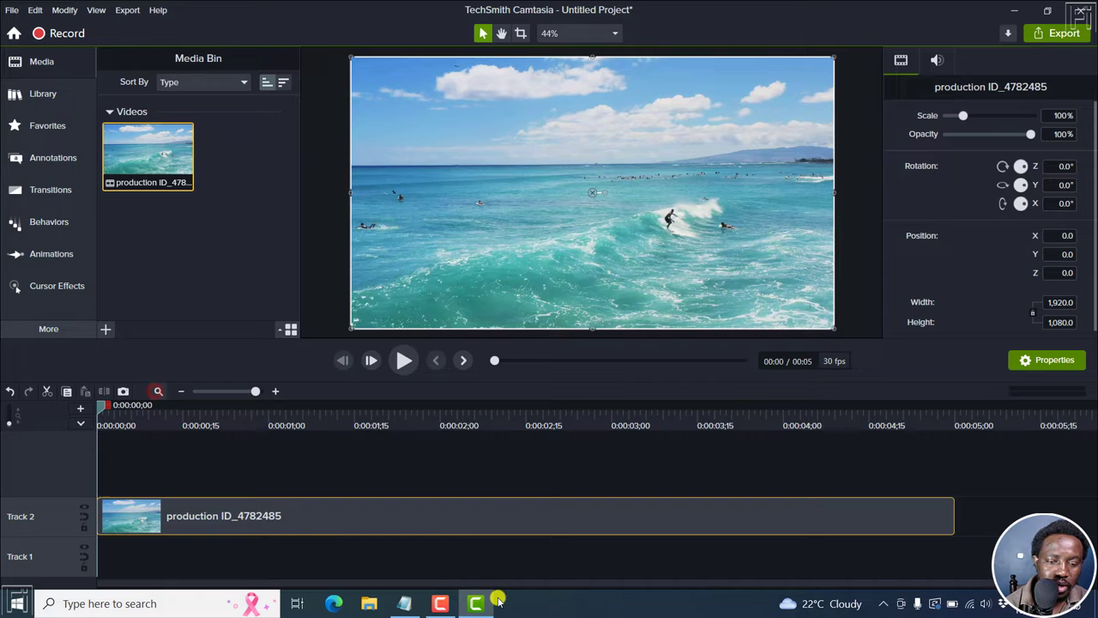
pyautogui.moveTo(274, 515); pyautogui.dragTo(258, 572)
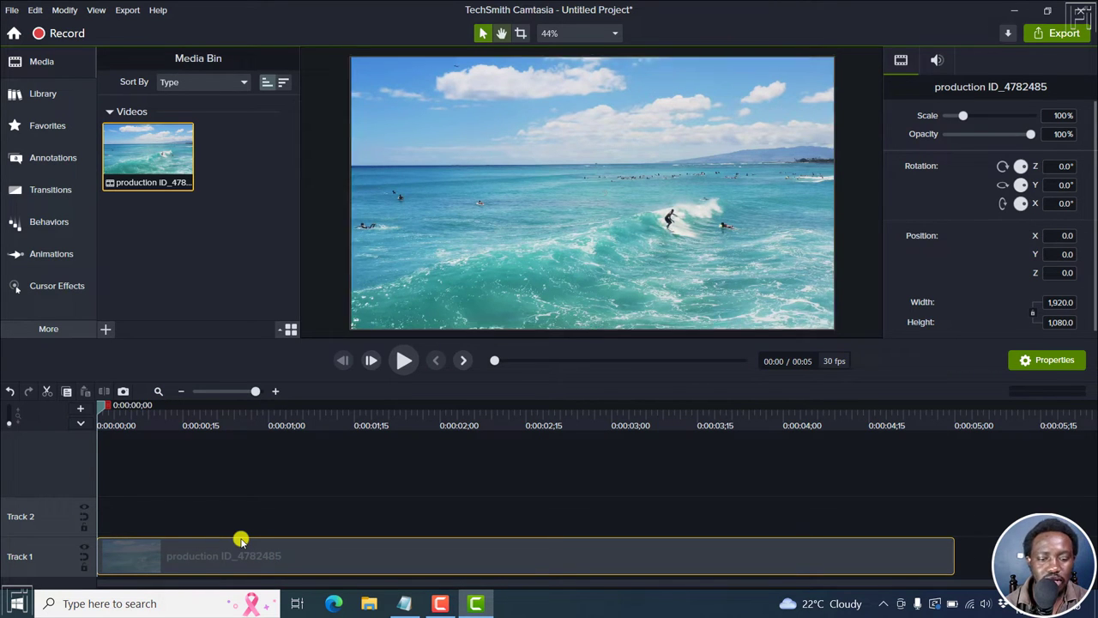
pyautogui.press('space')
pyautogui.press('space')
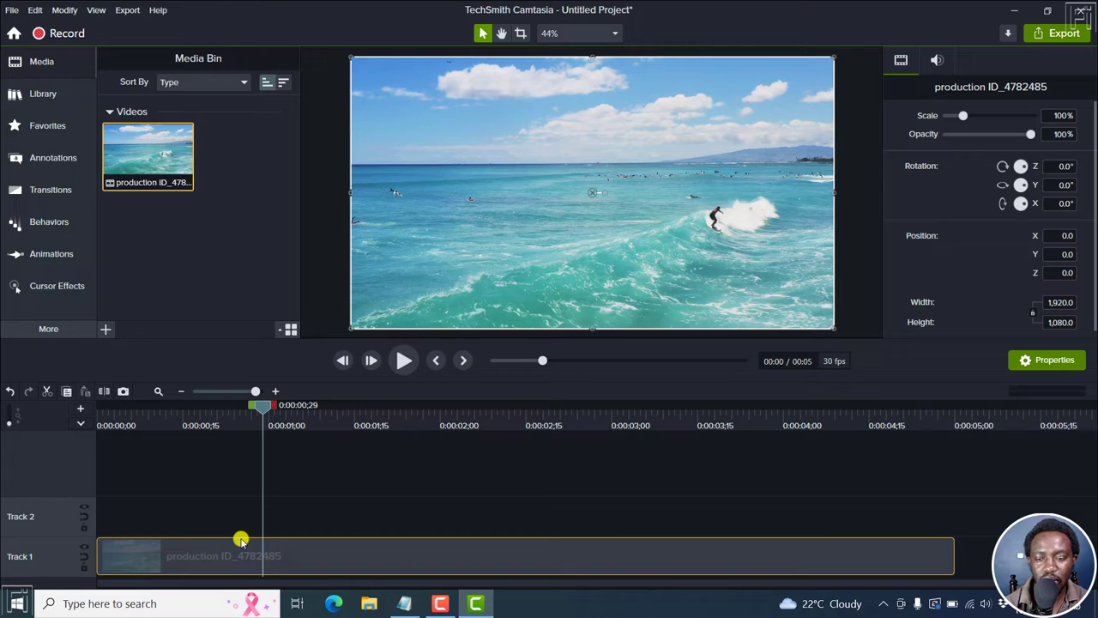
pyautogui.click(435, 361)
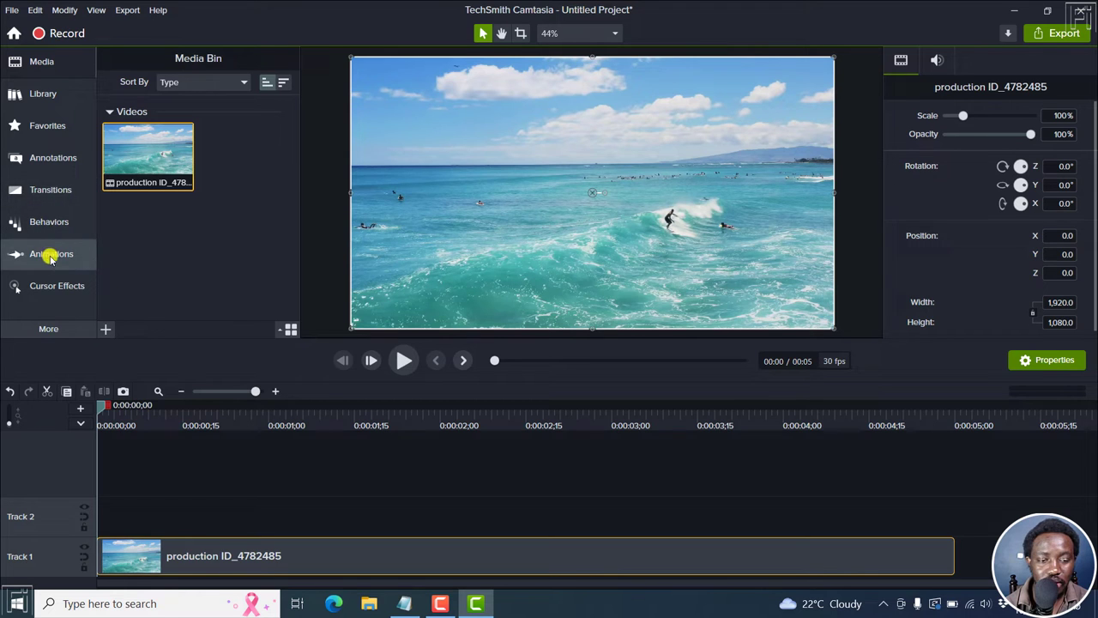
# Add a plain text callout at the playhead and replace its text with SUMMER TIME.
pyautogui.click(49, 162)
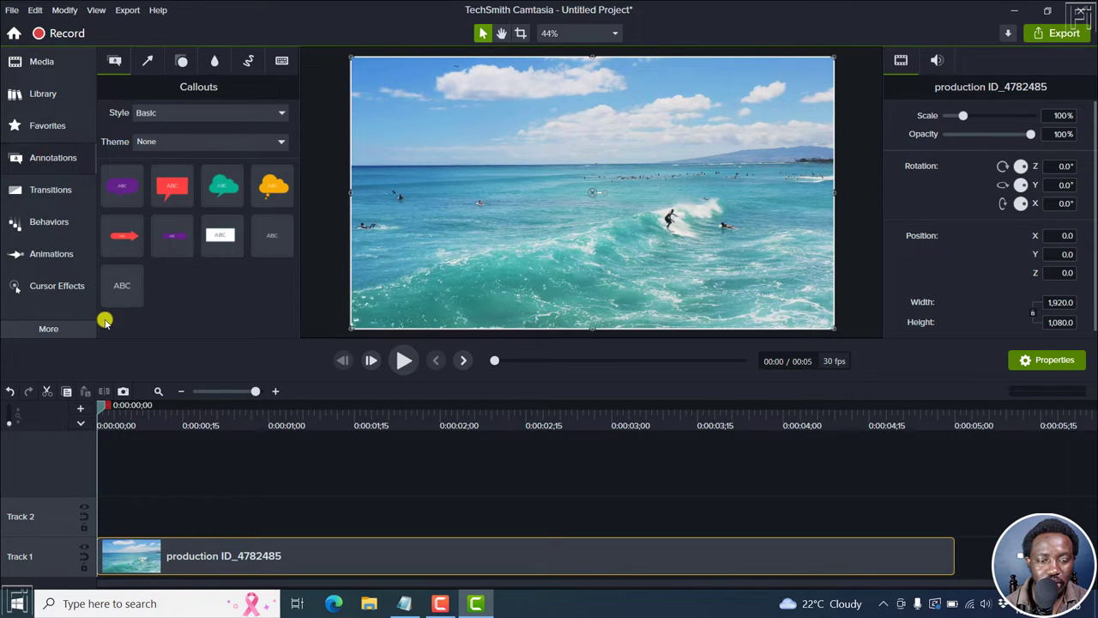
pyautogui.rightClick(116, 289)
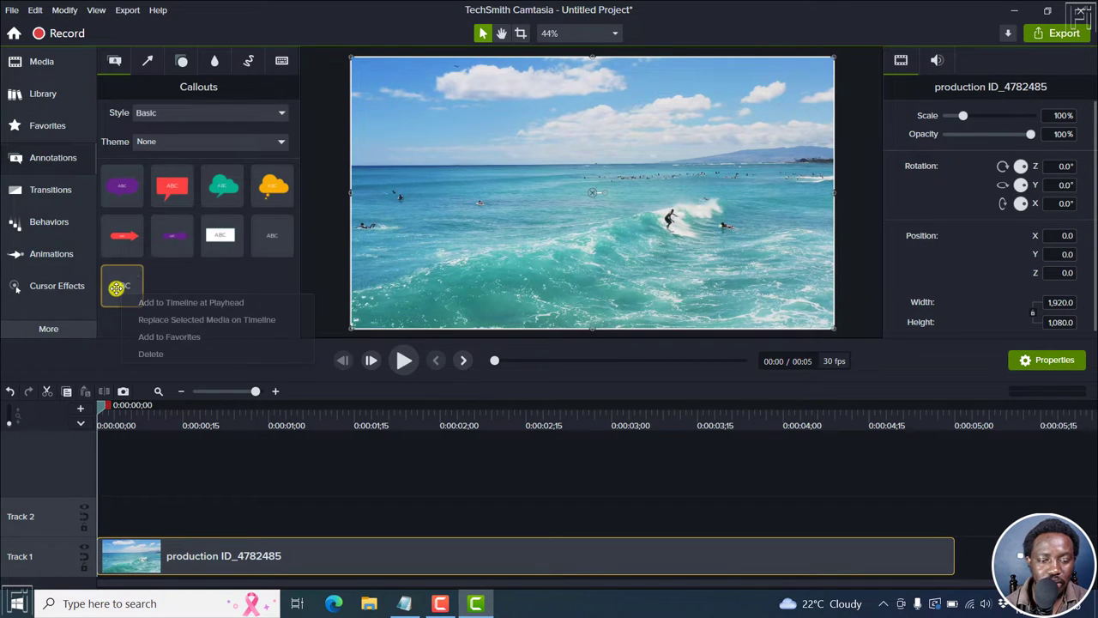
pyautogui.click(171, 302)
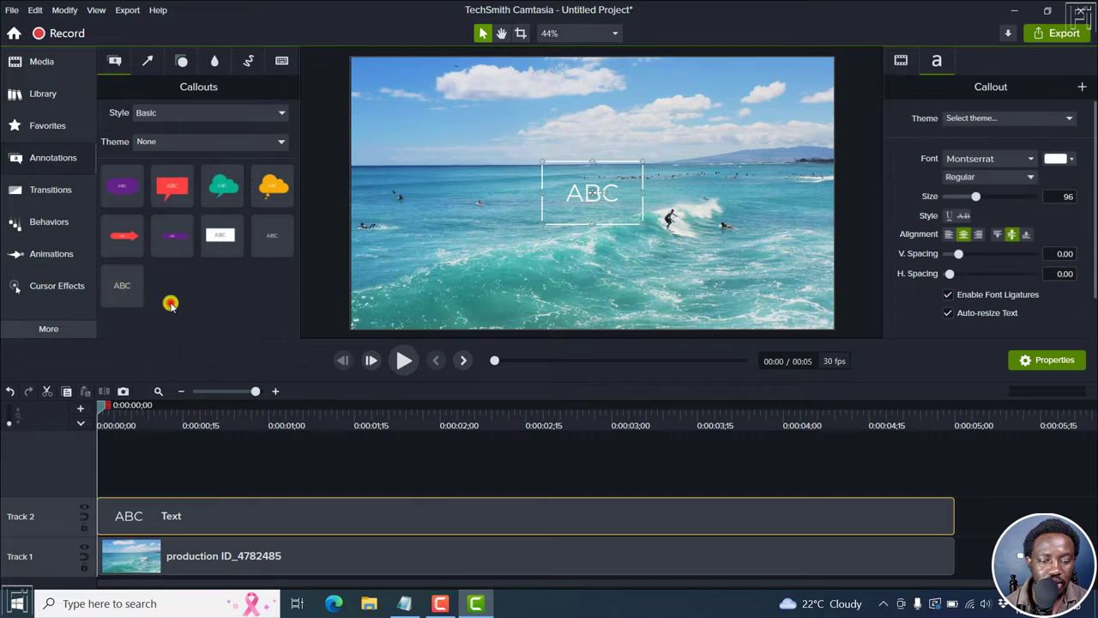
pyautogui.doubleClick(571, 201)
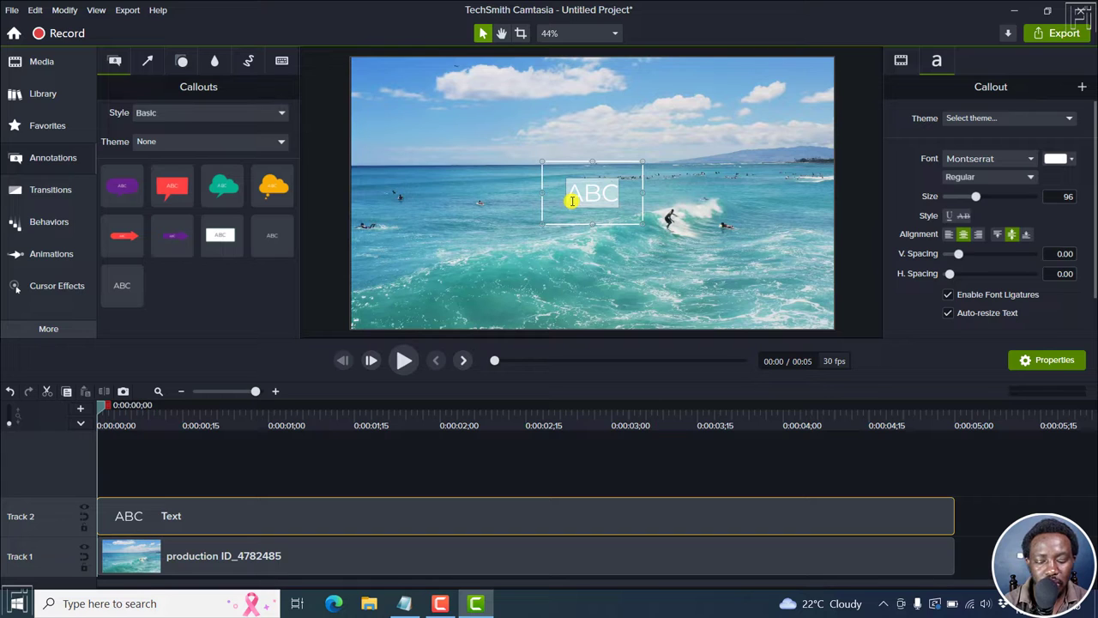
pyautogui.write('SUMMER TI')
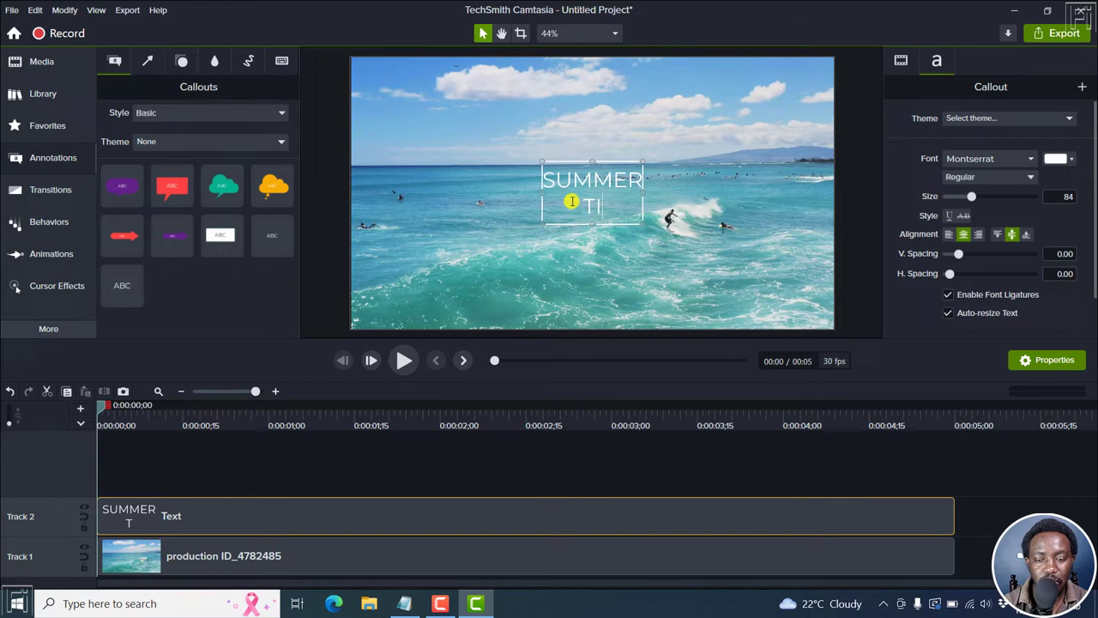
pyautogui.write('ME')
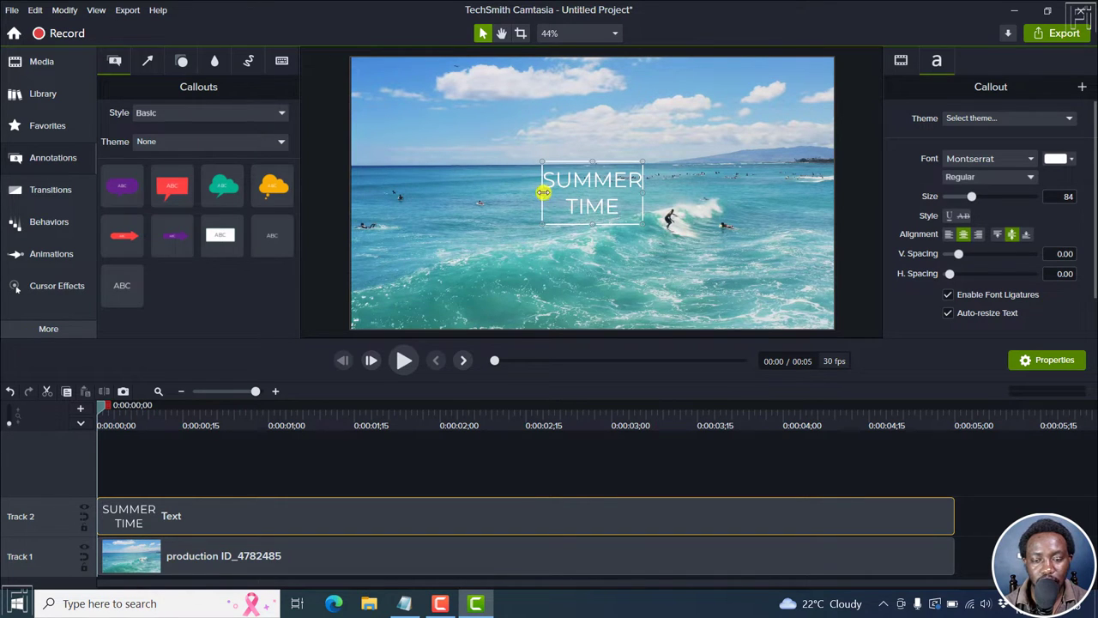
# Widen the callout so SUMMER TIME fits on one line, and shift it slightly right.
pyautogui.moveTo(544, 192); pyautogui.dragTo(462, 192)
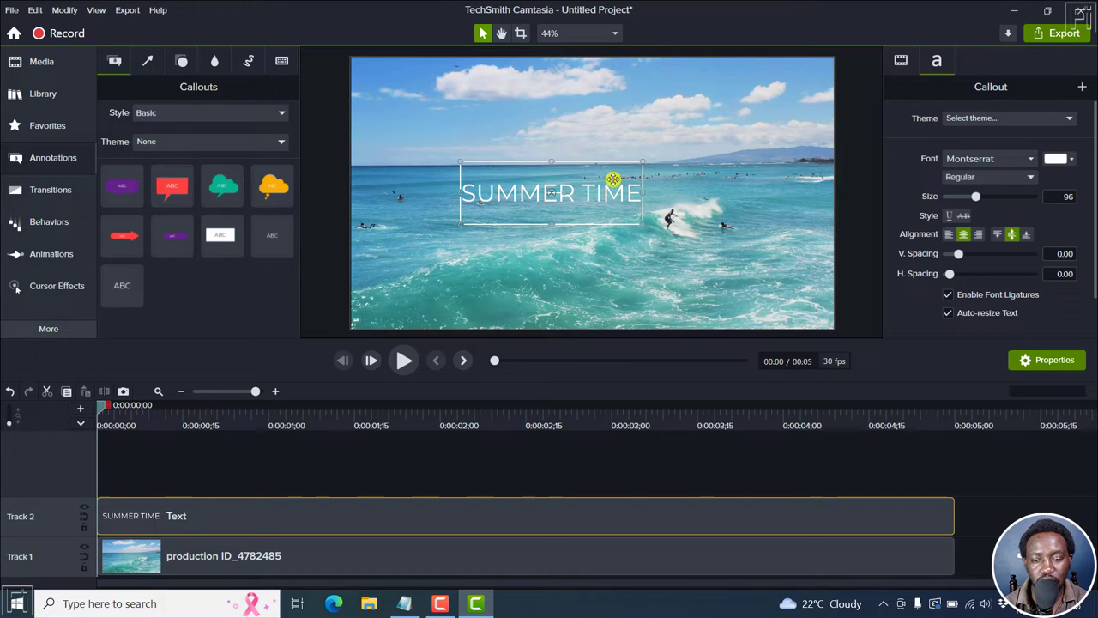
pyautogui.moveTo(551, 192); pyautogui.dragTo(583, 193)
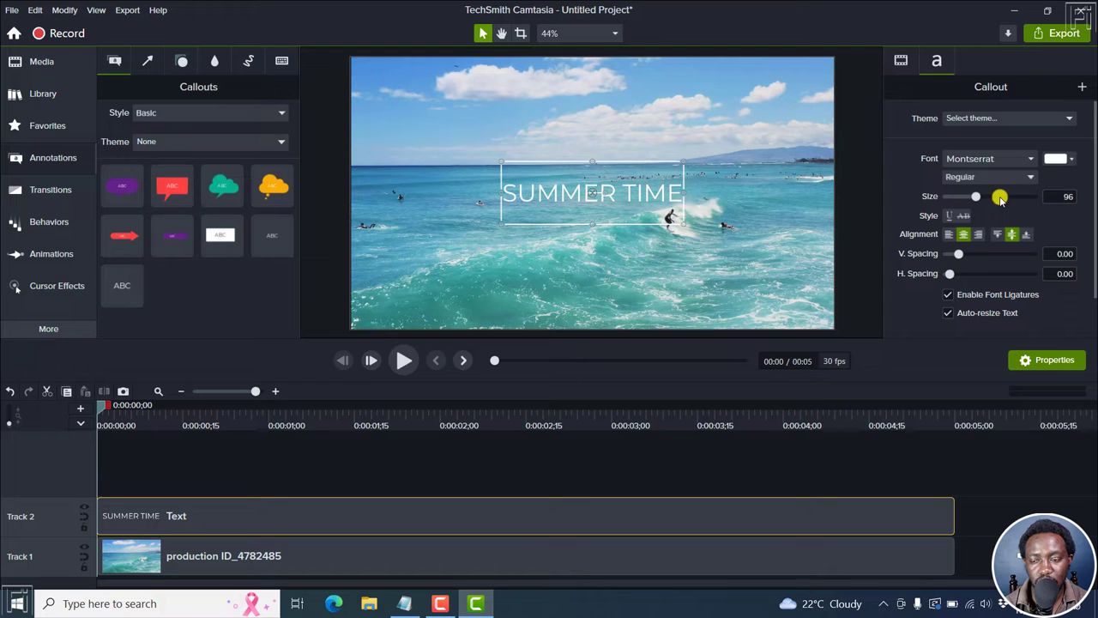
pyautogui.doubleClick(524, 196)
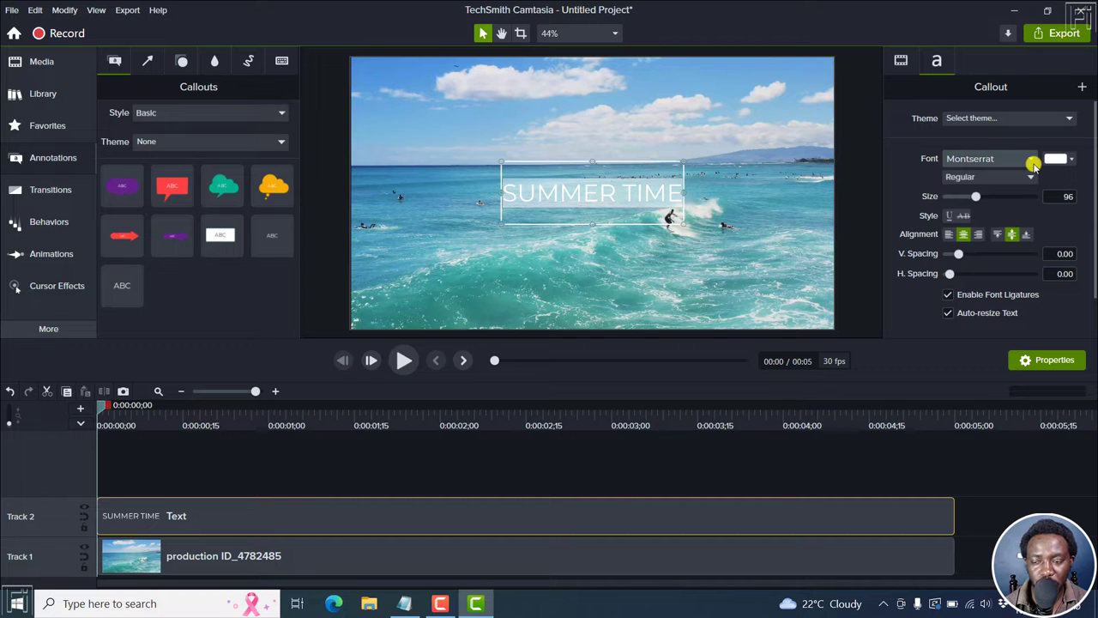
# Set the SUMMER TIME text to Impact at a much larger size, nearly spanning the video.
pyautogui.click(1033, 163)
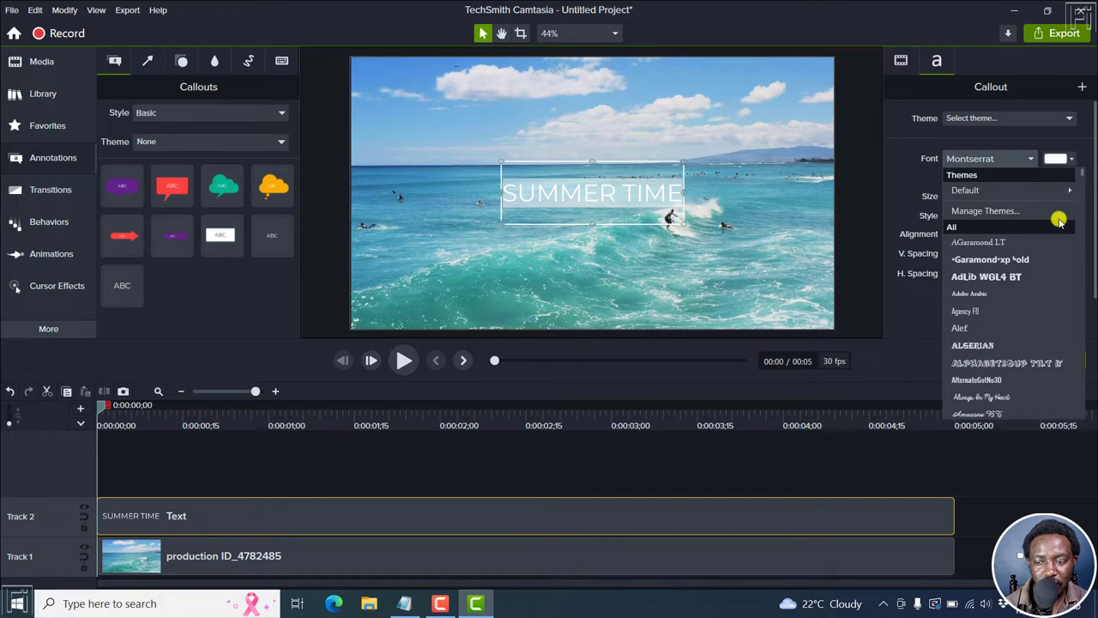
pyautogui.moveTo(1078, 174); pyautogui.dragTo(1078, 281)
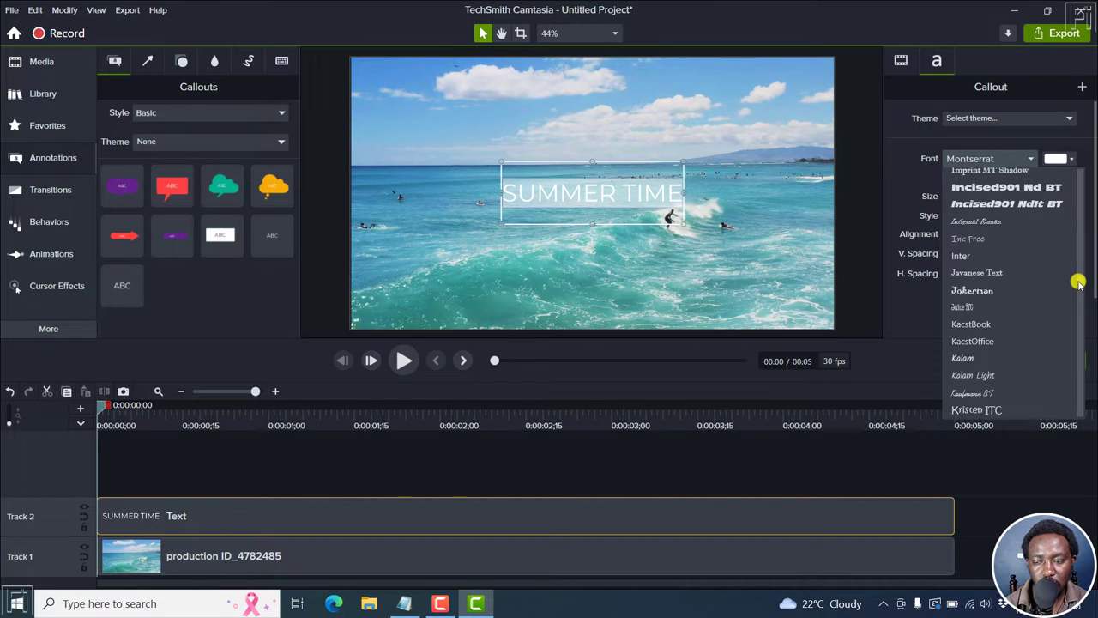
pyautogui.scroll(1, 1077, 285)
pyautogui.click(959, 197)
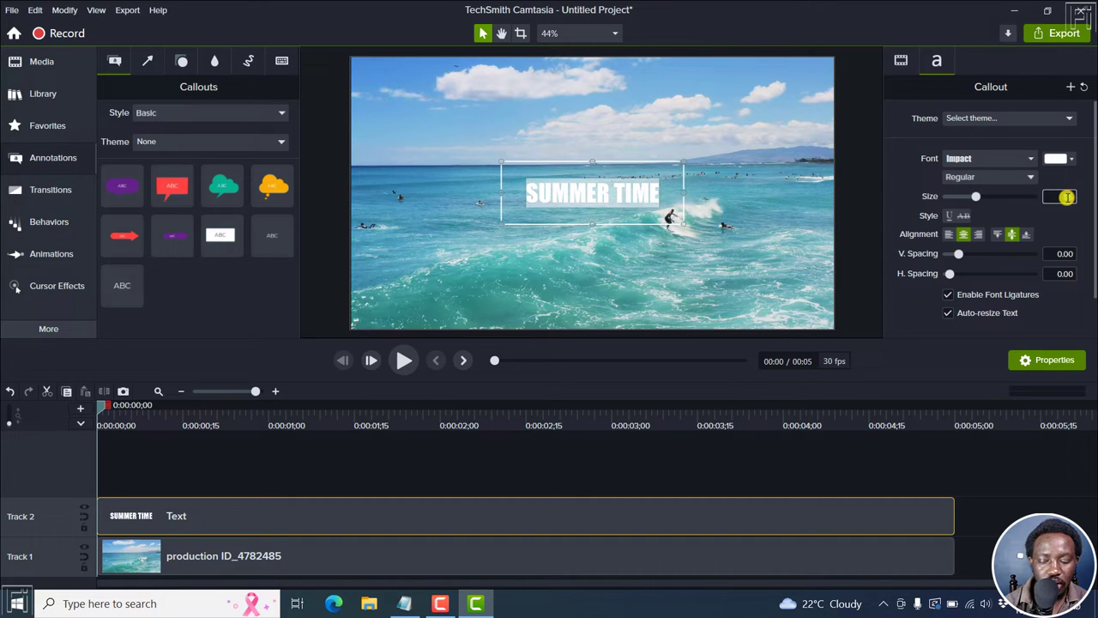
pyautogui.press('Return')
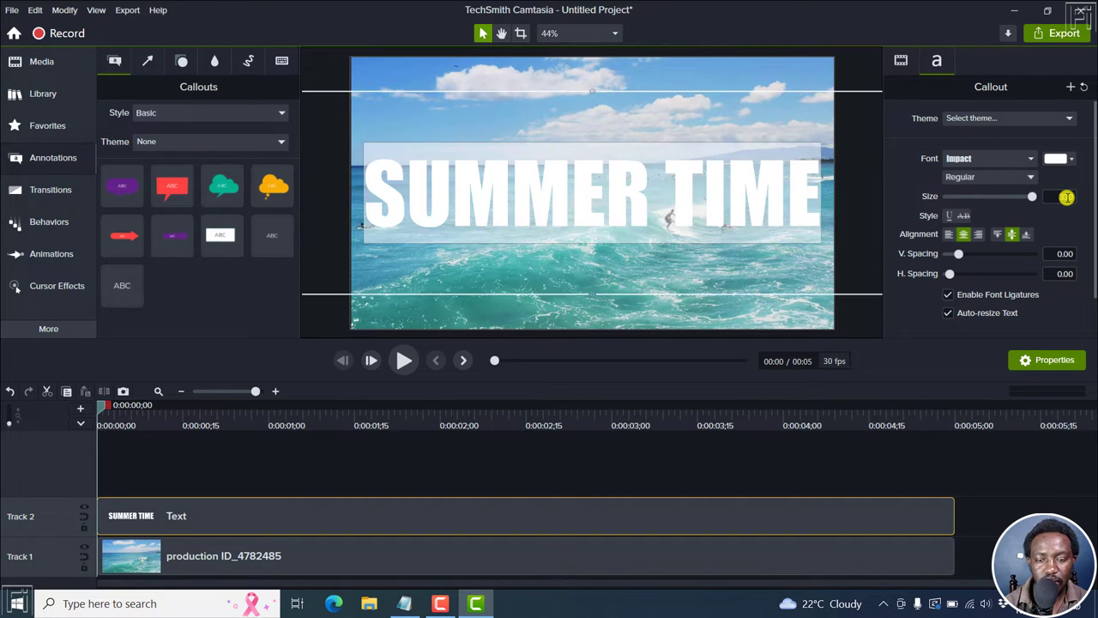
pyautogui.click(666, 455)
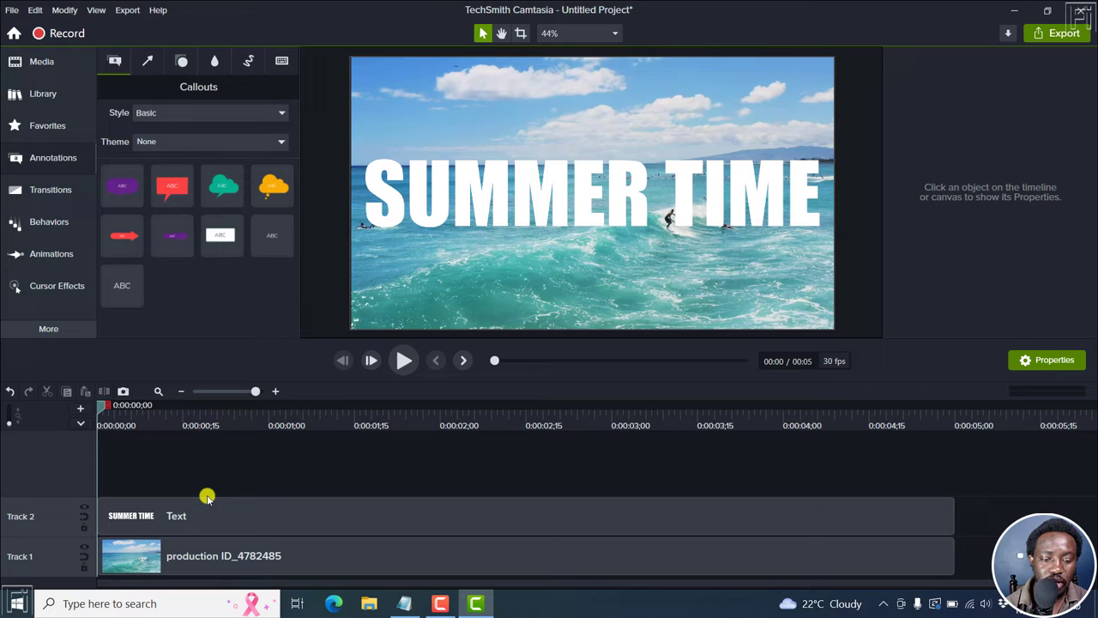
# Add a black rectangle shape at the playhead and move it to the start of SUMMER.
pyautogui.click(181, 61)
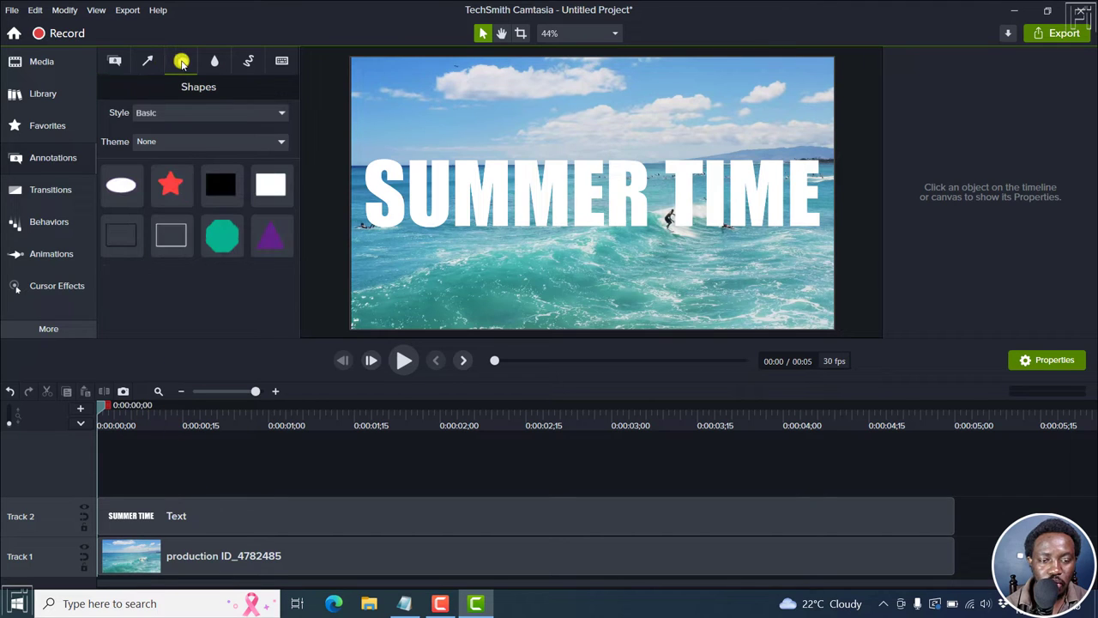
pyautogui.rightClick(220, 190)
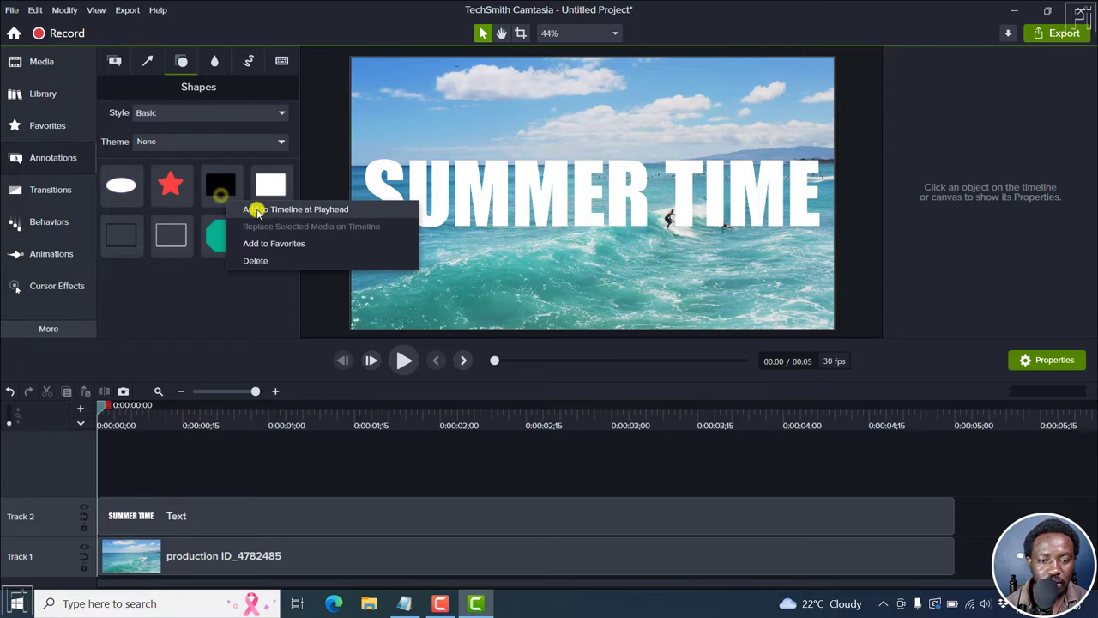
pyautogui.click(257, 210)
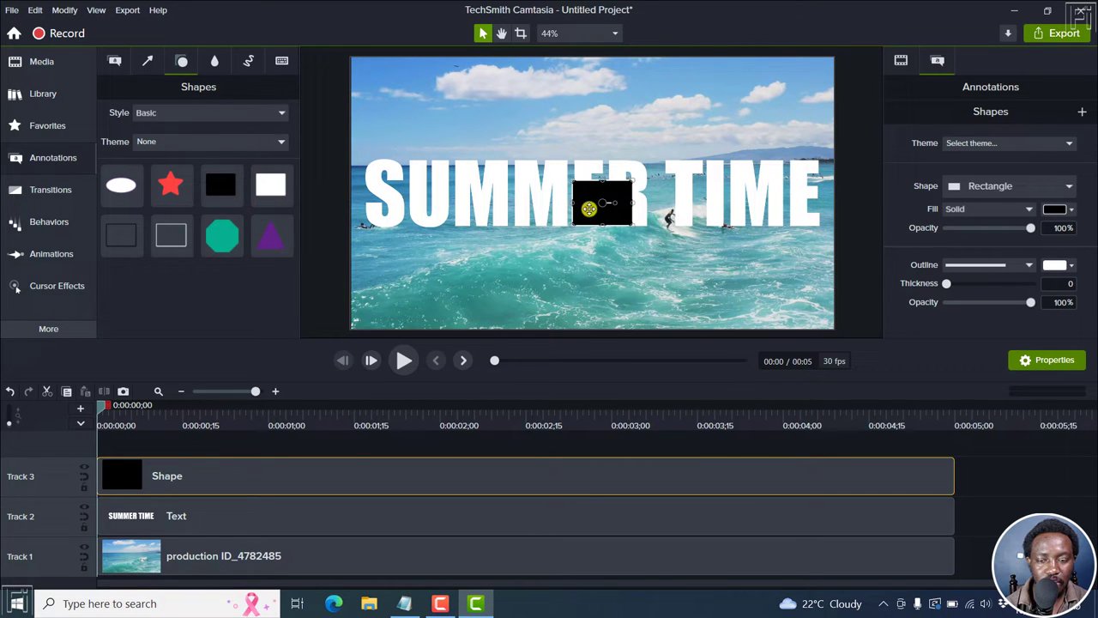
pyautogui.moveTo(589, 205)
pyautogui.mouseDown()
pyautogui.moveTo(375, 202)
pyautogui.moveTo(390, 161)
pyautogui.mouseUp()
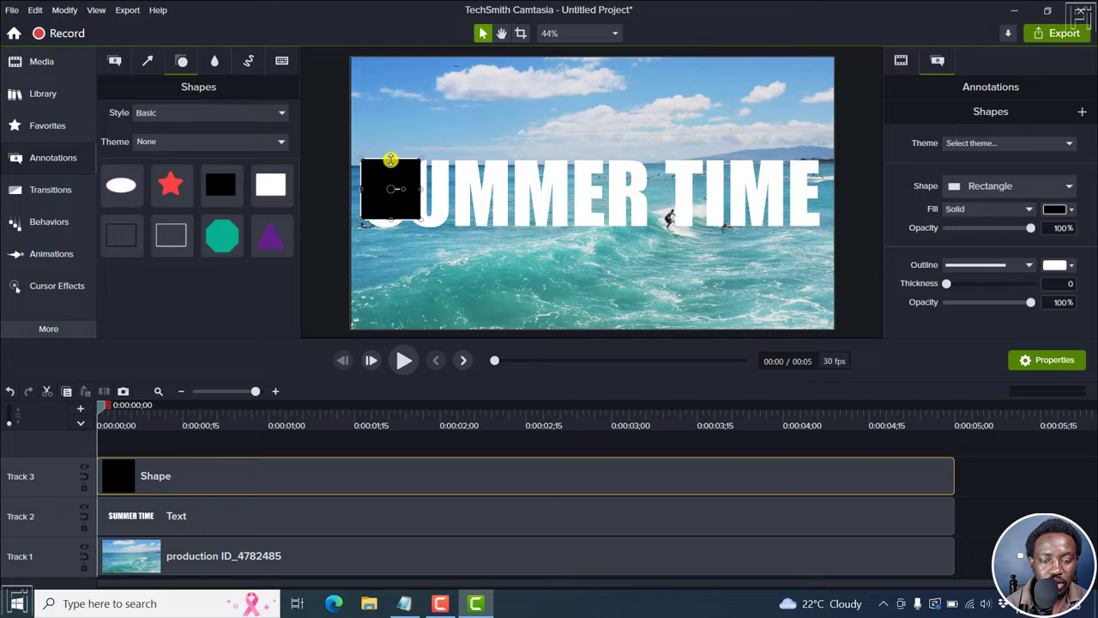
# Align the rectangle to the video's left edge, make it taller, and stretch it across the text.
pyautogui.moveTo(390, 218); pyautogui.dragTo(388, 226)
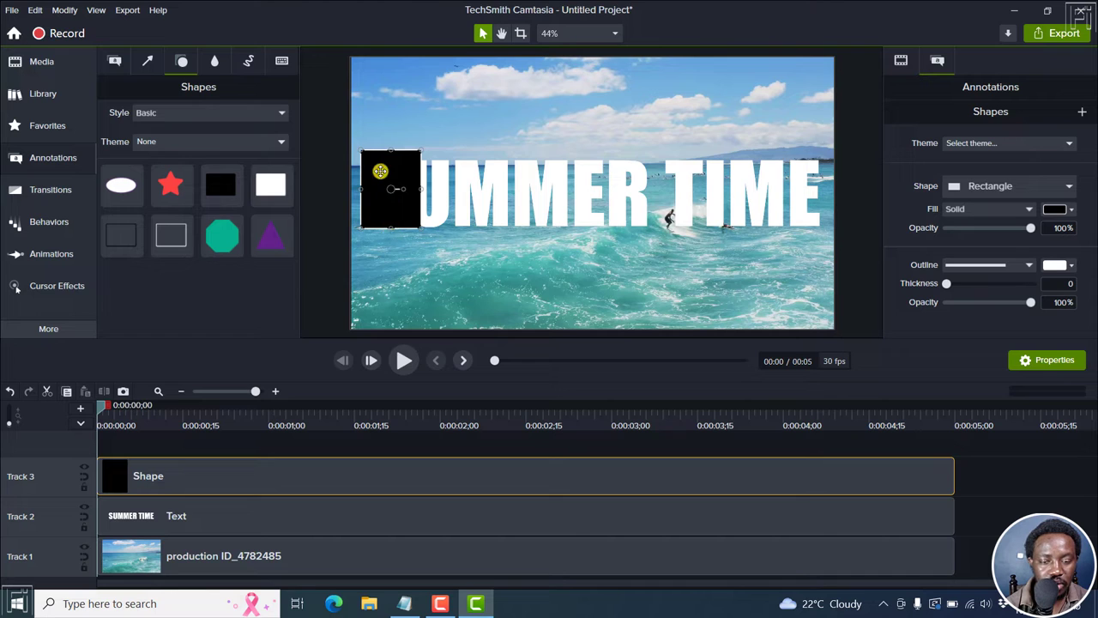
pyautogui.moveTo(381, 173); pyautogui.dragTo(383, 183)
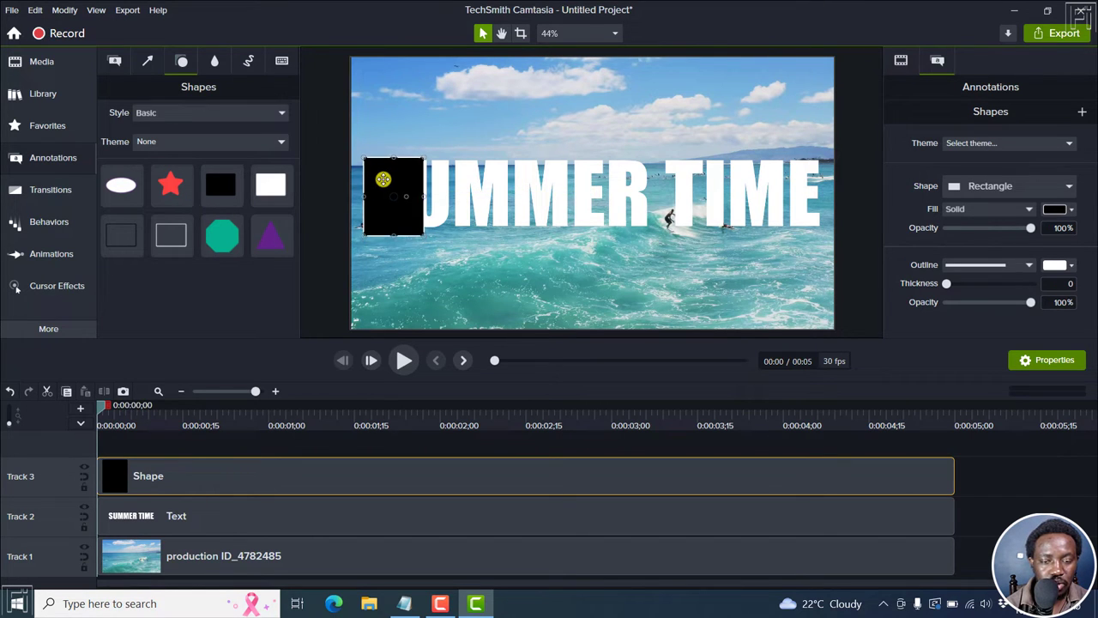
pyautogui.moveTo(383, 184); pyautogui.dragTo(383, 176)
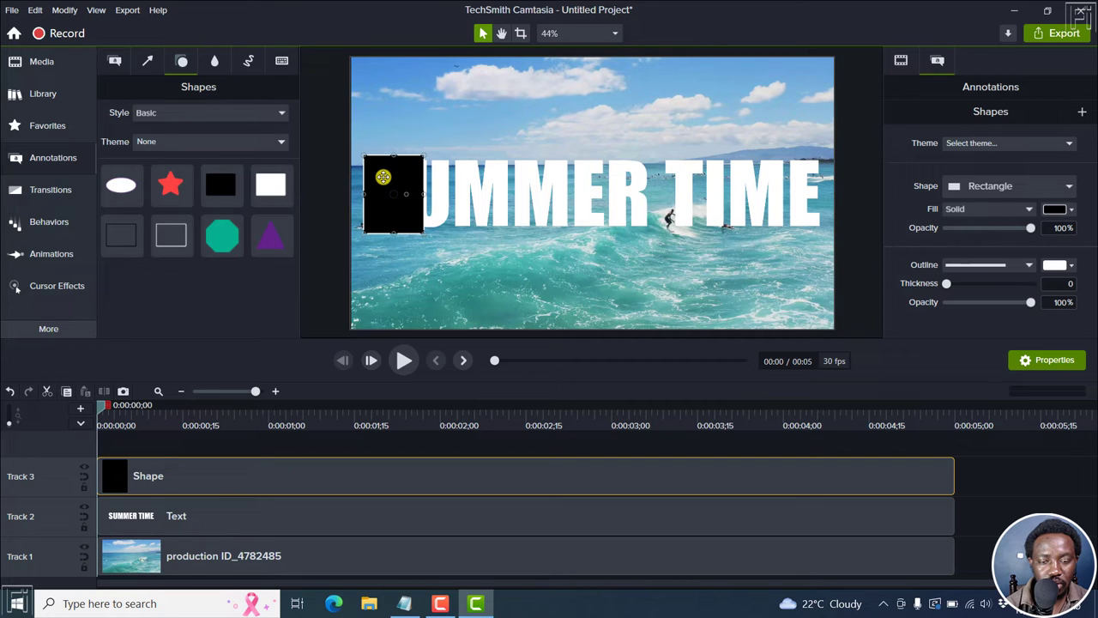
pyautogui.click(426, 194)
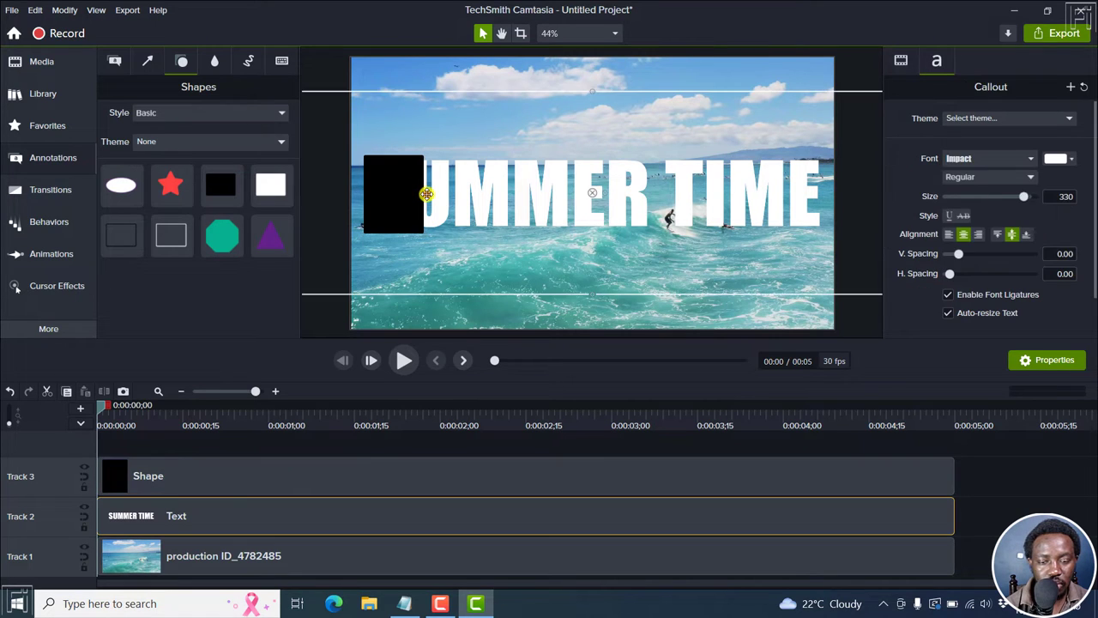
pyautogui.click(410, 192)
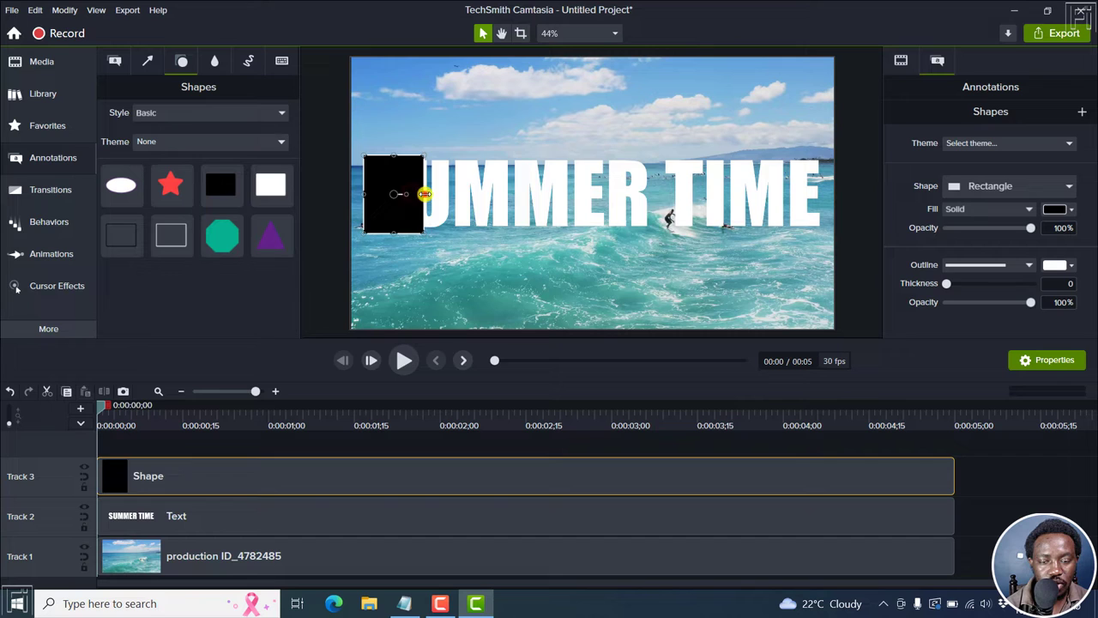
pyautogui.moveTo(425, 193); pyautogui.dragTo(823, 211)
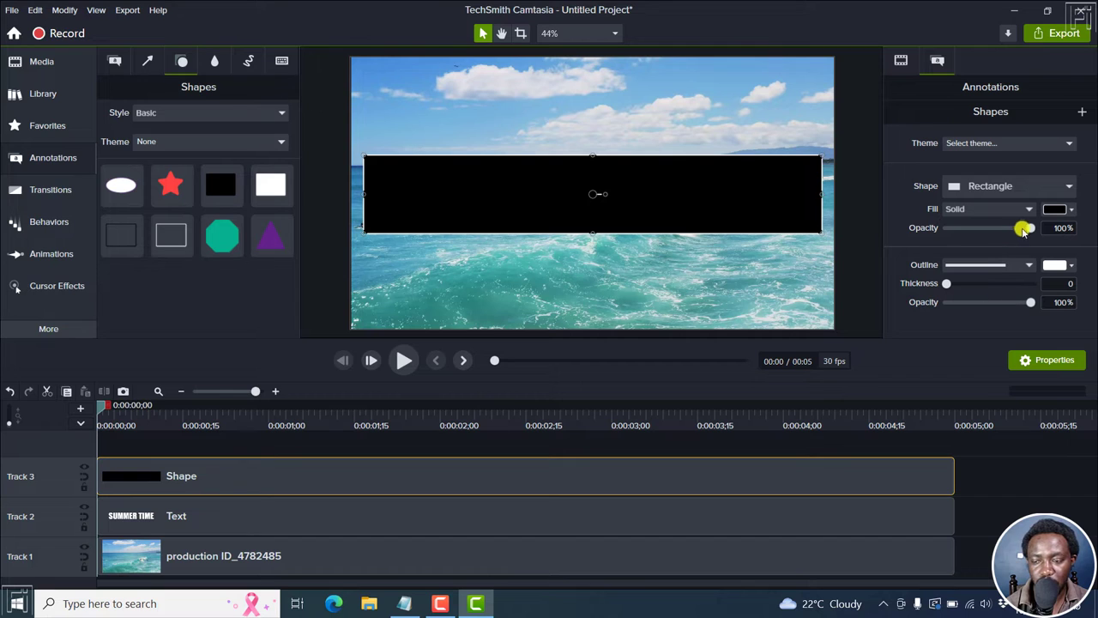
# Make the rectangle translucent, realign and widen it over the text, then restore full opacity.
pyautogui.moveTo(1027, 229); pyautogui.dragTo(1004, 228)
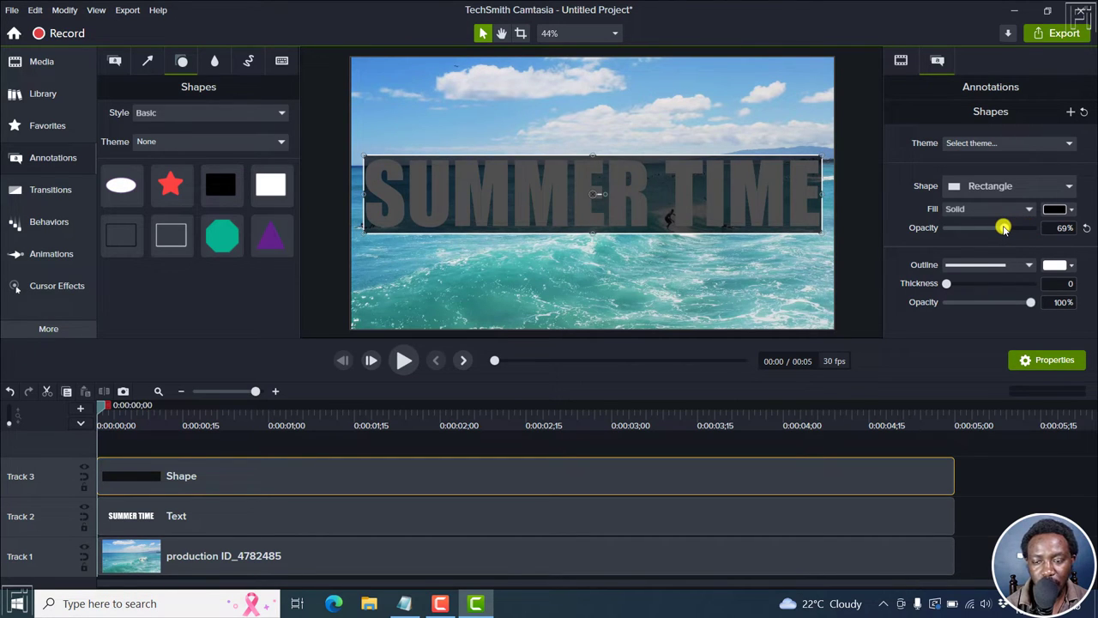
pyautogui.moveTo(575, 183); pyautogui.dragTo(575, 182)
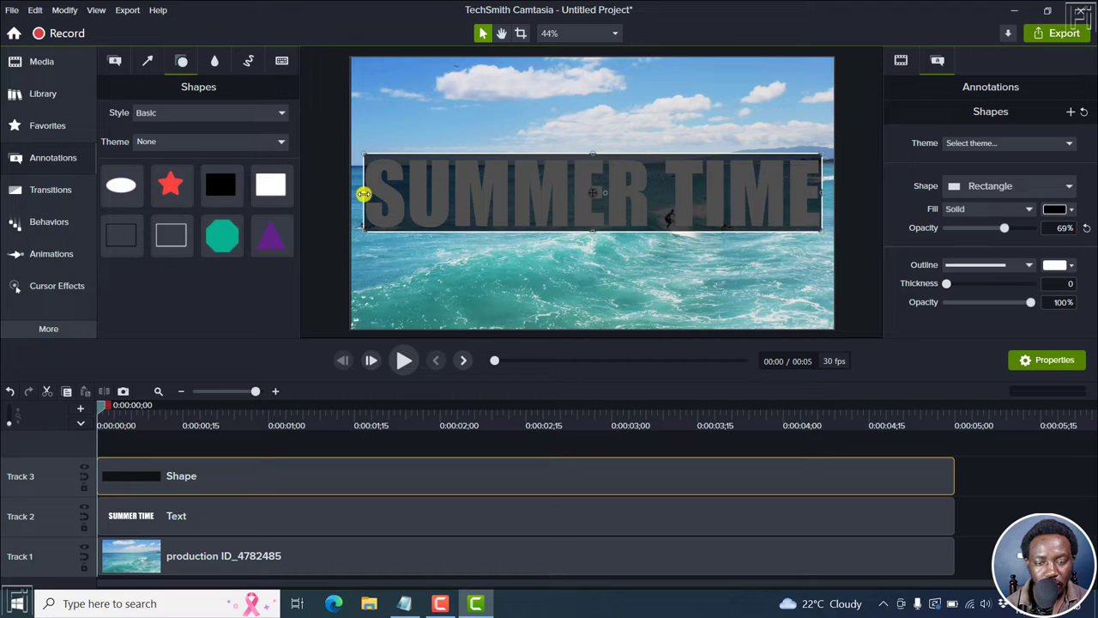
pyautogui.moveTo(359, 194); pyautogui.dragTo(358, 195)
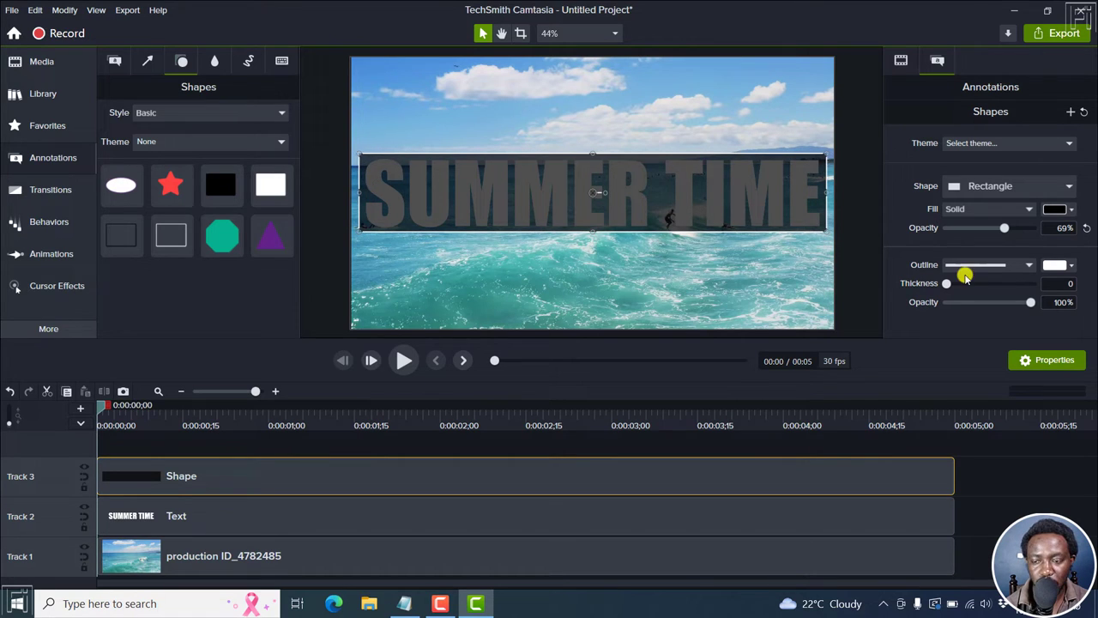
pyautogui.moveTo(1005, 228); pyautogui.dragTo(1046, 231)
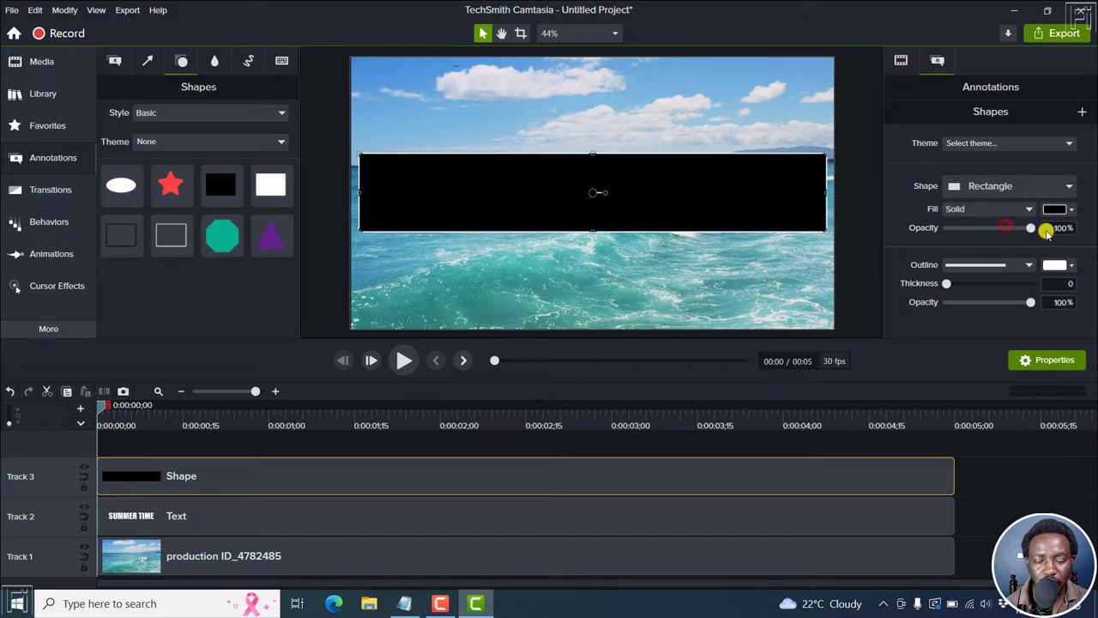
pyautogui.click(1023, 463)
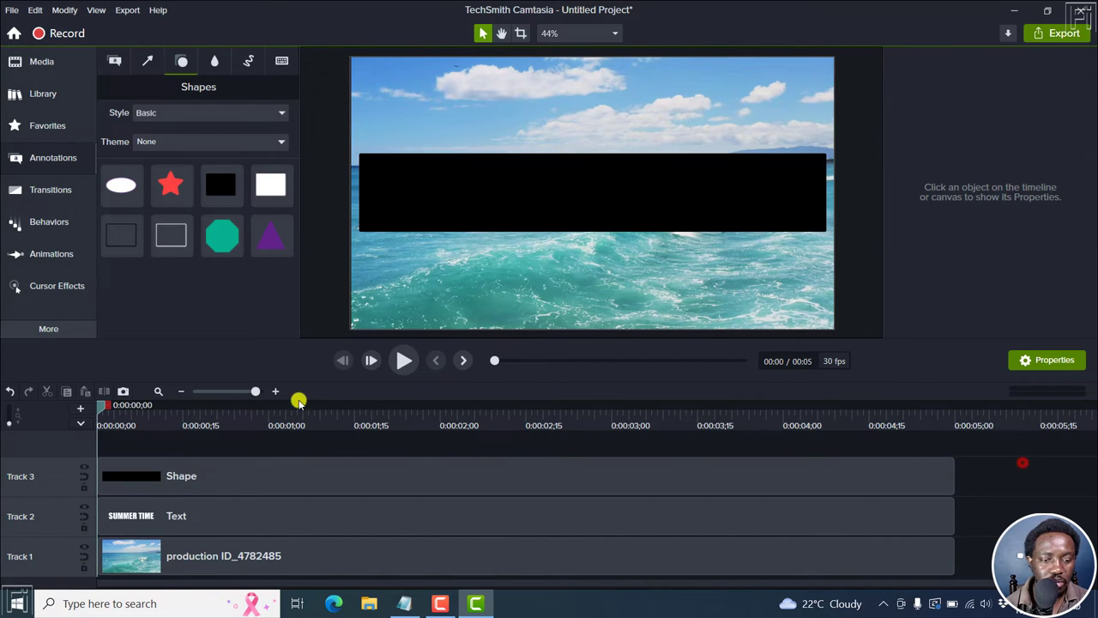
# Apply a Media Matte effect in Alpha mode to the black rectangle clip on Track 3.
pyautogui.click(62, 328)
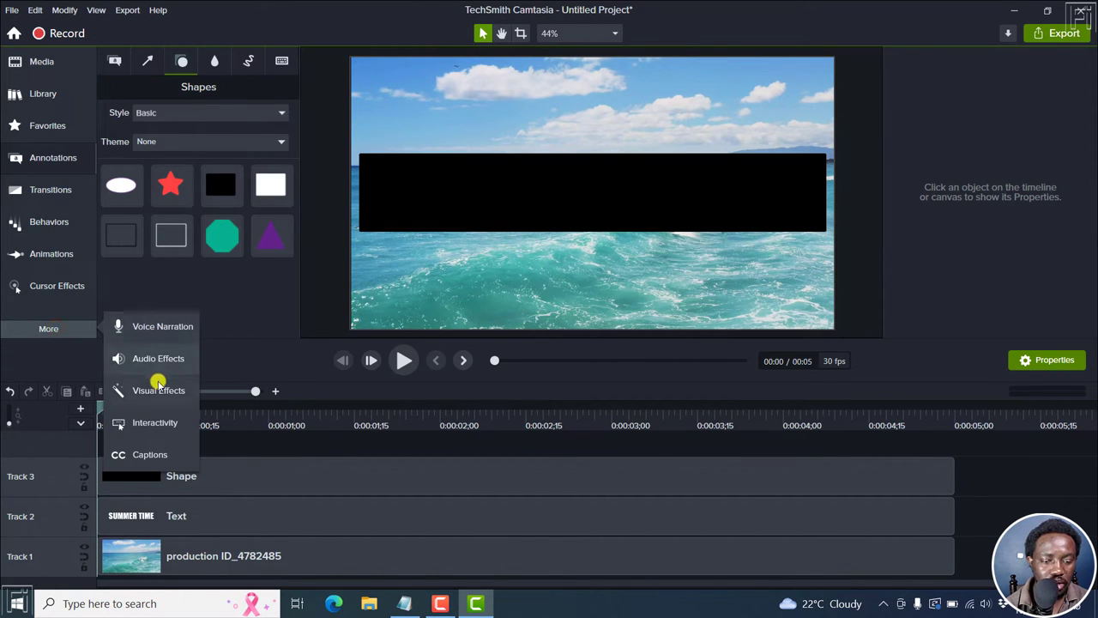
pyautogui.click(151, 389)
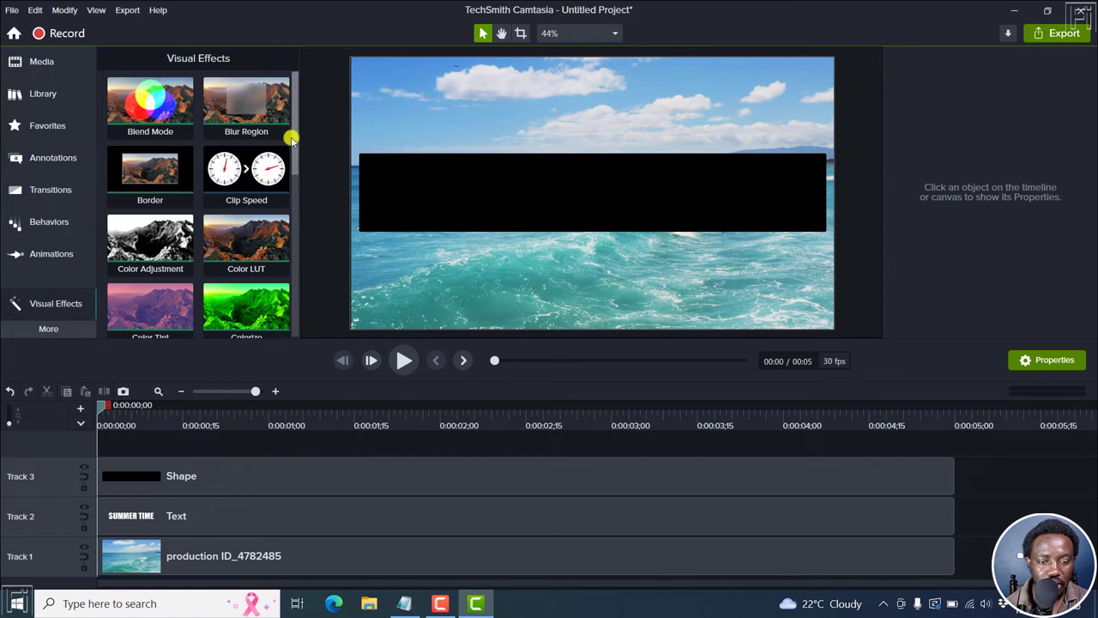
pyautogui.moveTo(291, 139); pyautogui.dragTo(296, 287)
pyautogui.moveTo(246, 163); pyautogui.dragTo(220, 471)
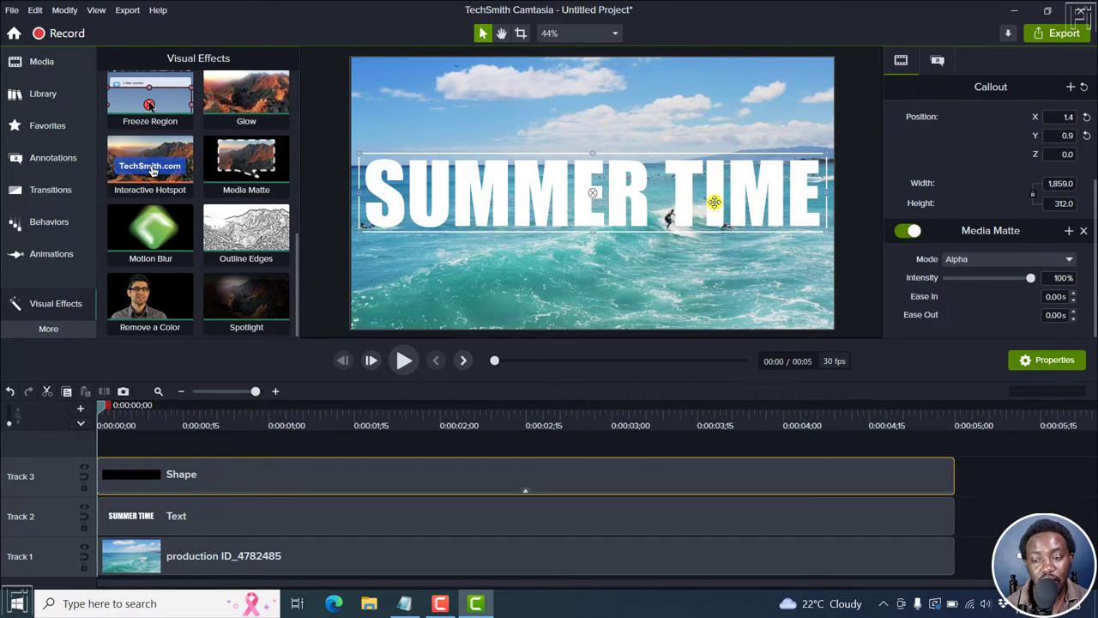
pyautogui.click(1067, 258)
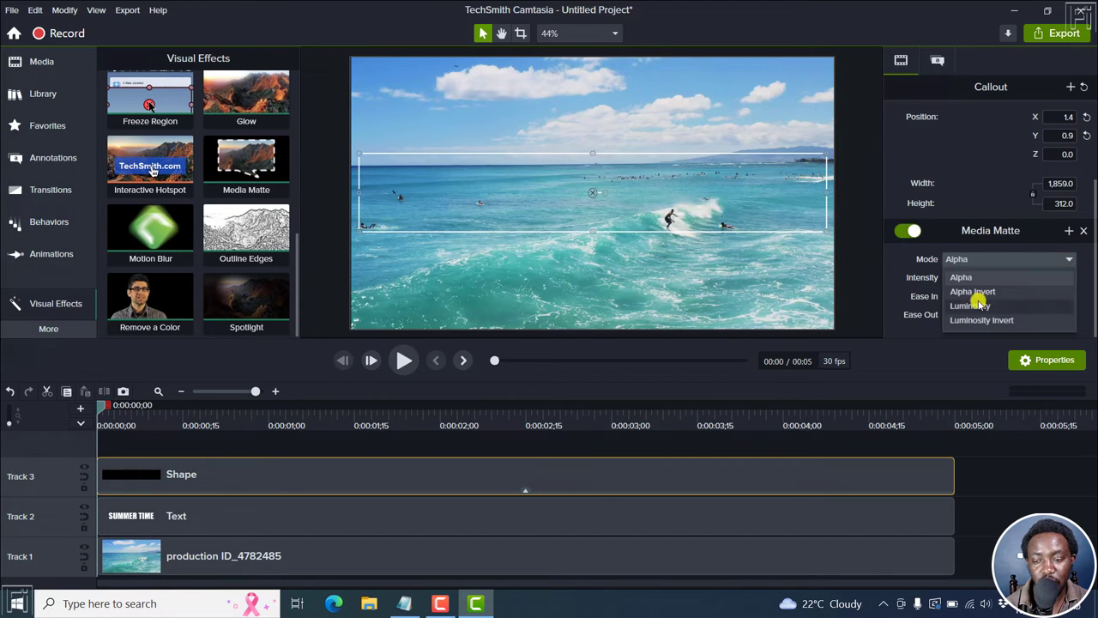
pyautogui.click(962, 276)
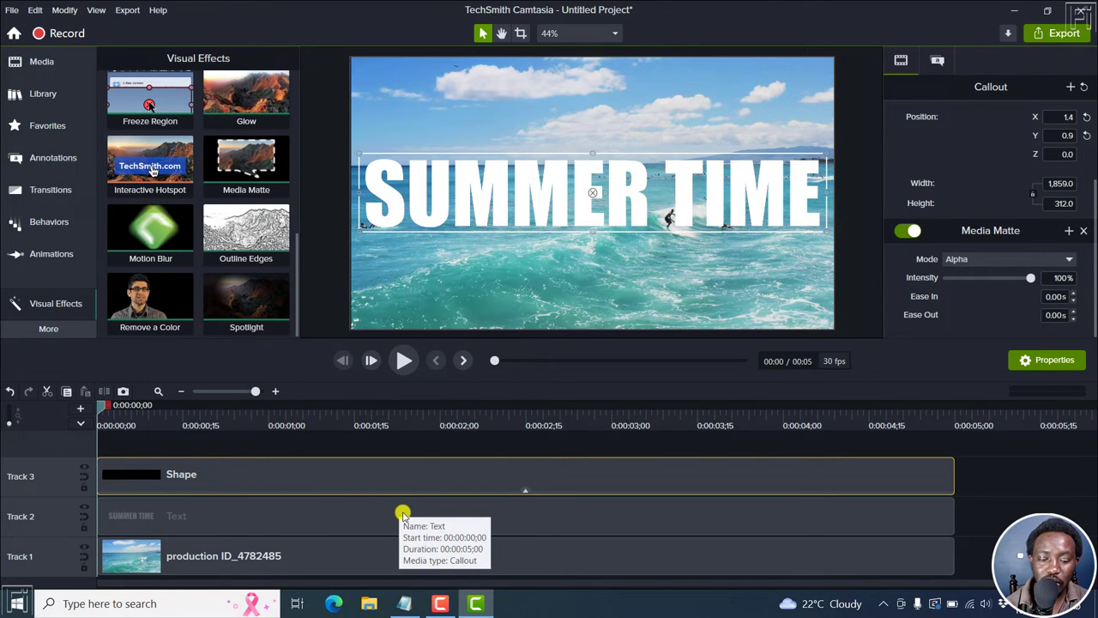
# Lower the SUMMER TIME text clip to Position Y about -293, below the mask.
pyautogui.click(403, 513)
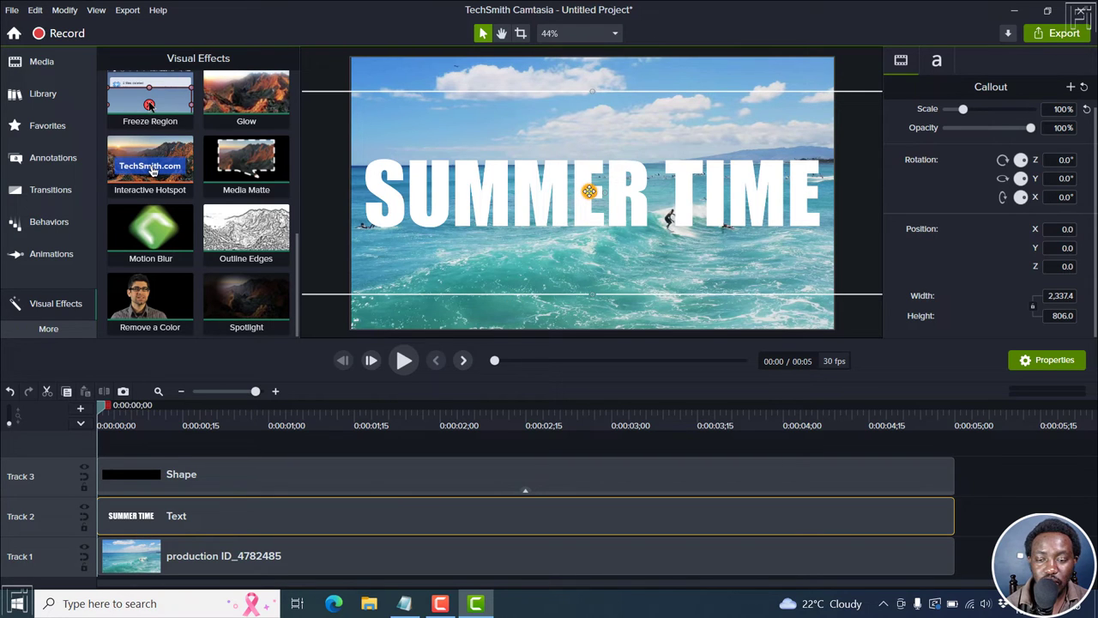
pyautogui.press('Down')
pyautogui.press('Down')
pyautogui.press('Down')
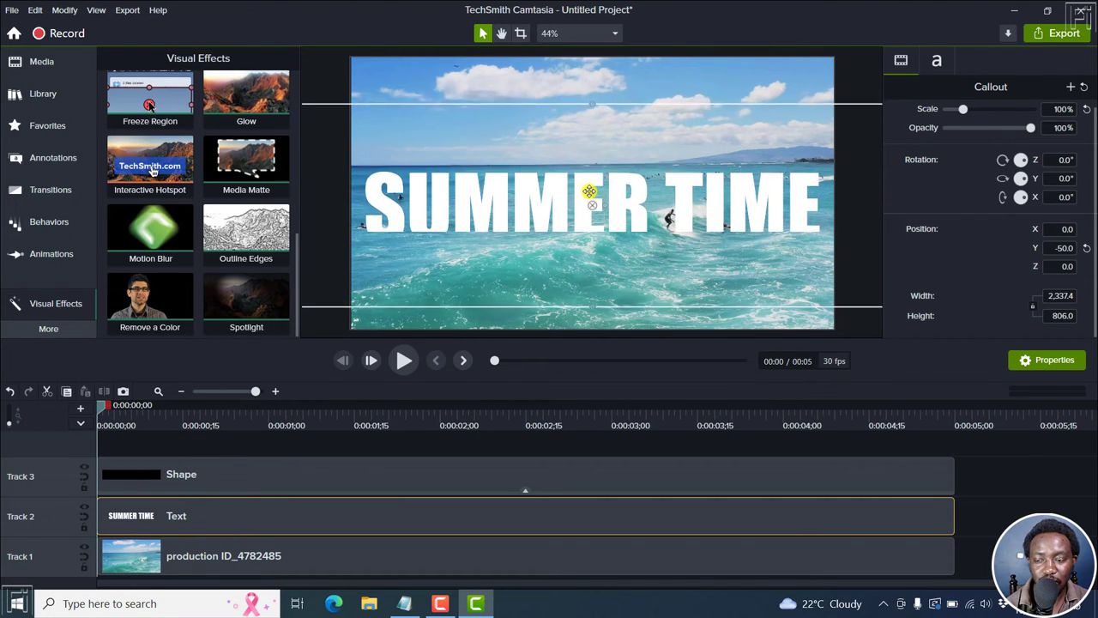
pyautogui.press('Down')
pyautogui.press('Down')
pyautogui.press('Down')
pyautogui.press('Down')
pyautogui.press('Down')
pyautogui.press('Down')
pyautogui.press('Down')
pyautogui.press('Down')
pyautogui.press('Down')
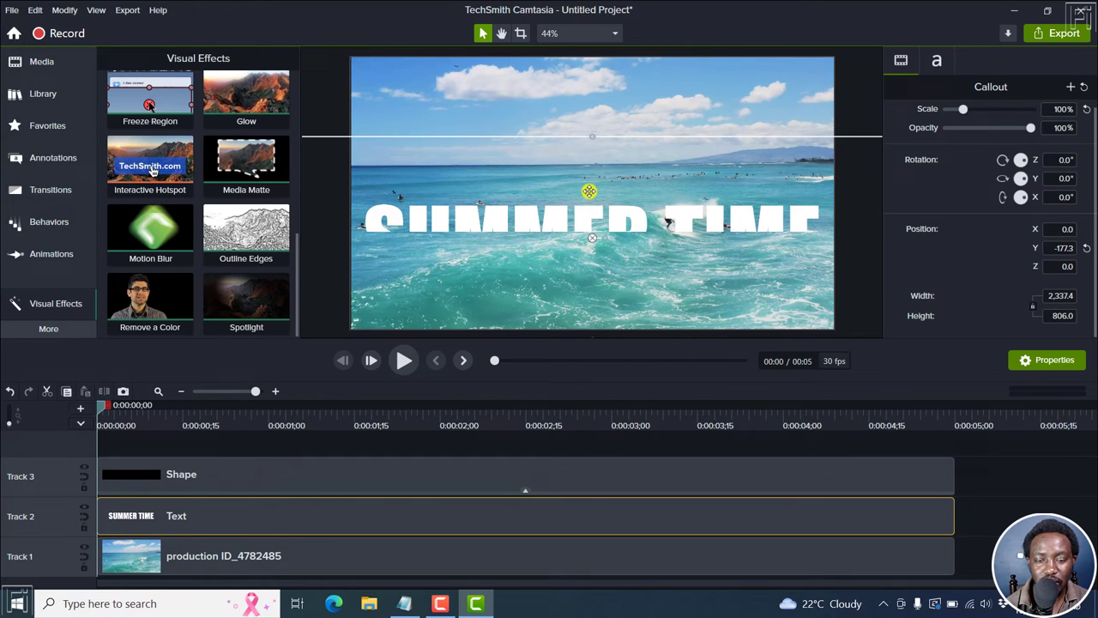
pyautogui.press('Down')
pyautogui.press('Down')
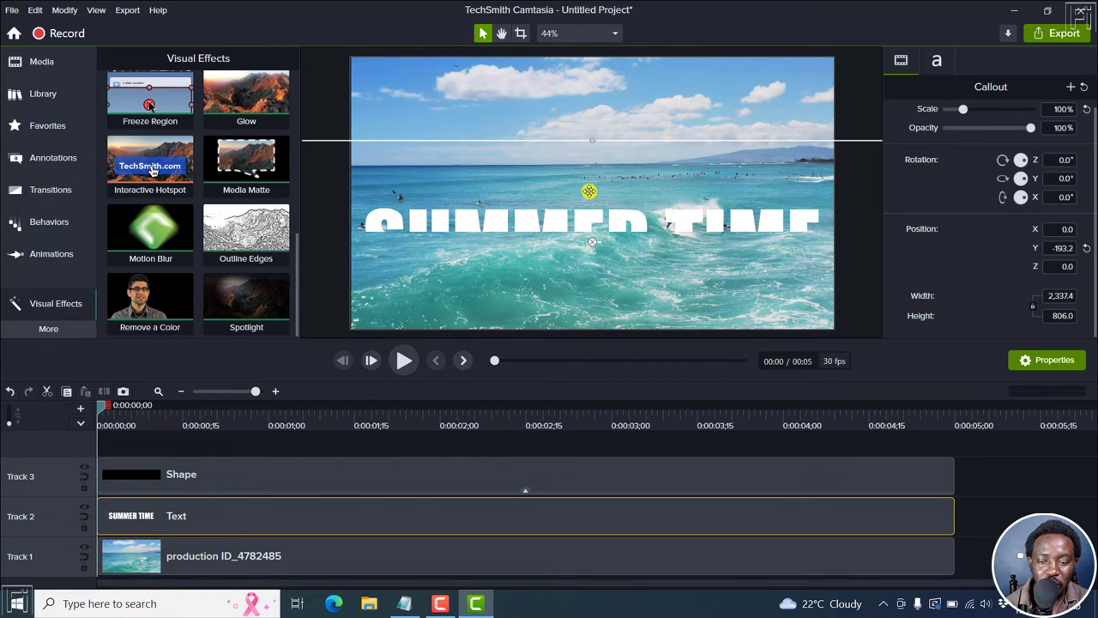
pyautogui.press('Down')
pyautogui.press('Down')
pyautogui.press('Down')
pyautogui.press('Down')
pyautogui.press('Down')
pyautogui.press('Down')
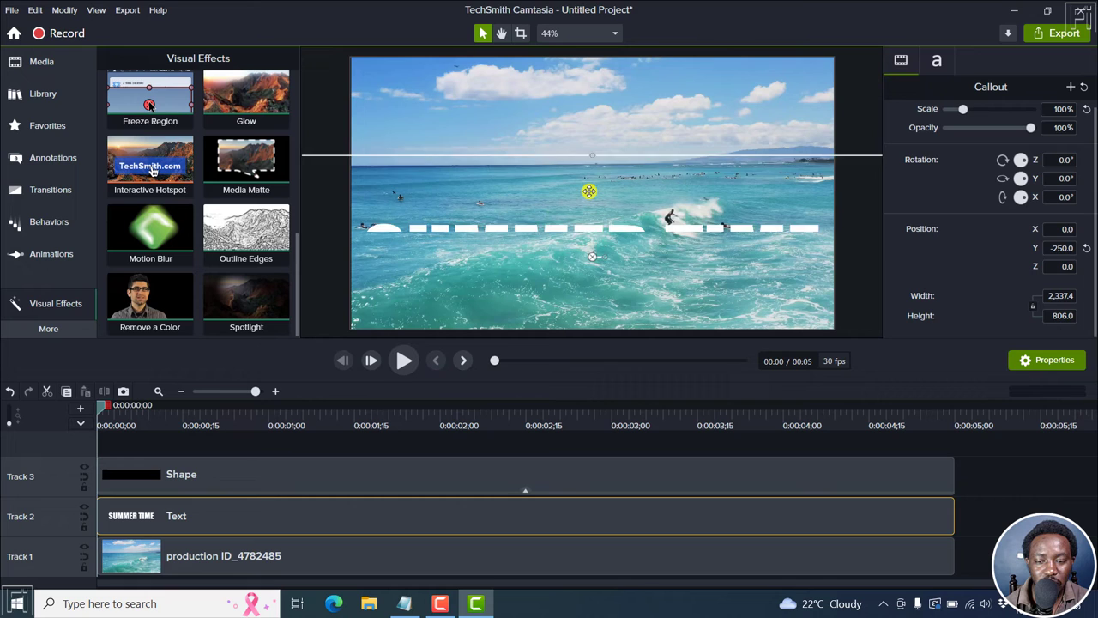
pyautogui.press('Down')
pyautogui.press('Down')
pyautogui.press('Down')
pyautogui.press('Down')
pyautogui.press('Up')
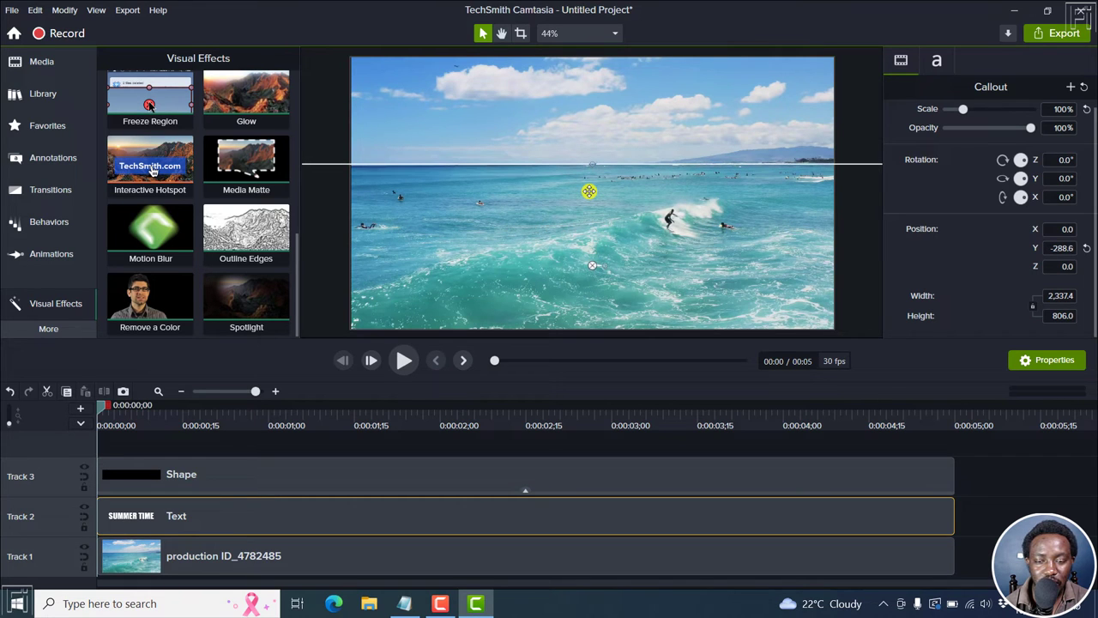
pyautogui.press('Up')
pyautogui.press('Down')
pyautogui.press('Down')
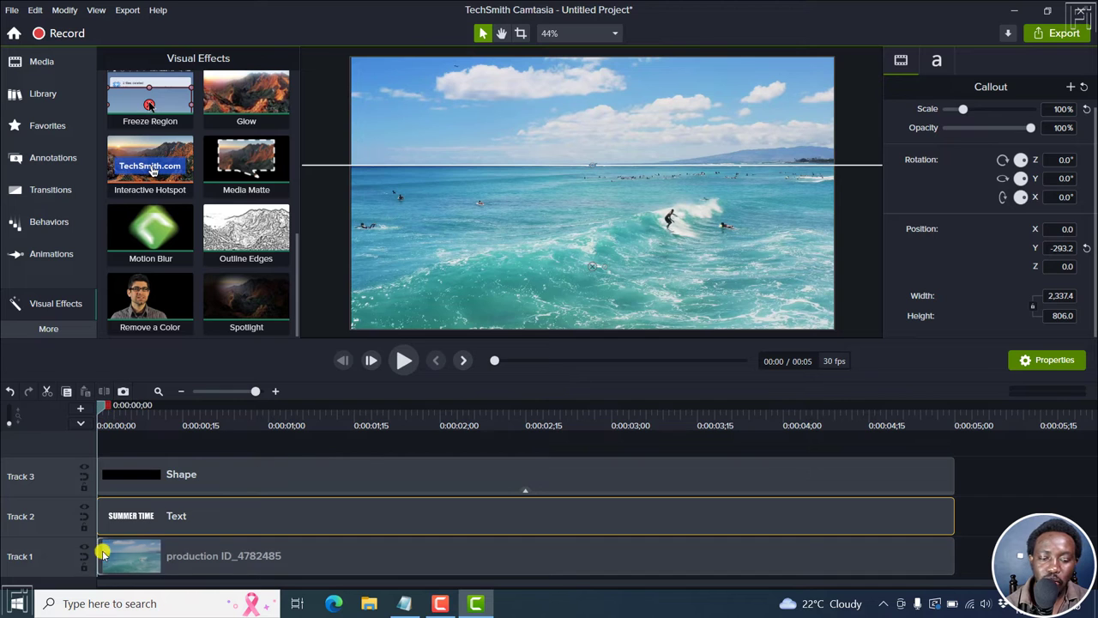
# Put the playhead at the one-second mark and add a Custom animation to the text clip.
pyautogui.moveTo(281, 477)
pyautogui.mouseDown()
pyautogui.moveTo(327, 455)
pyautogui.moveTo(157, 451)
pyautogui.mouseUp()
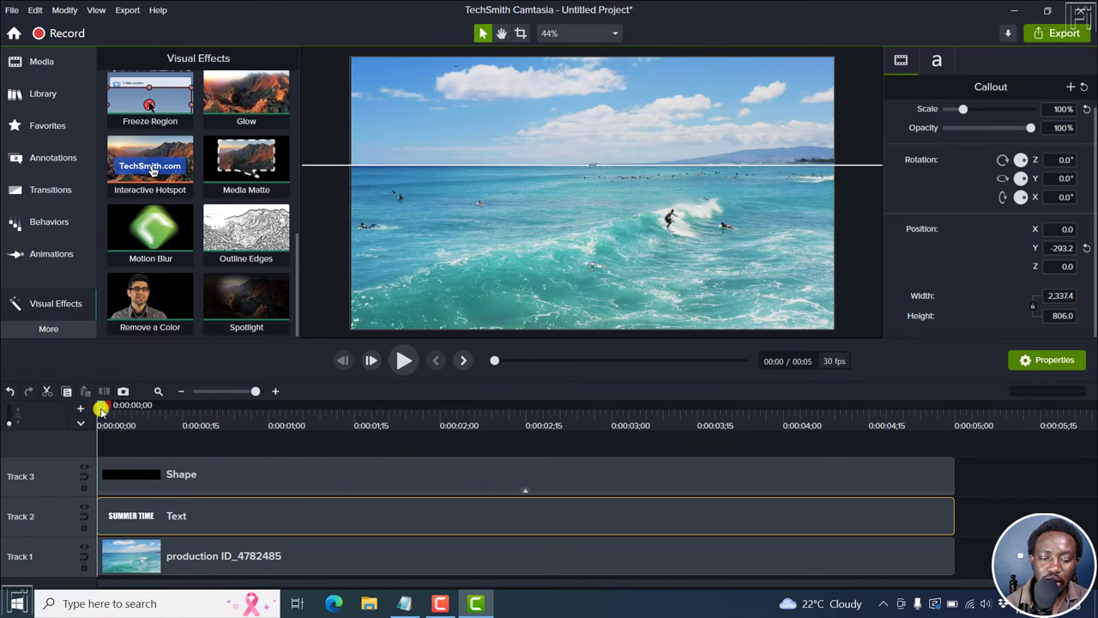
pyautogui.moveTo(102, 411); pyautogui.dragTo(279, 412)
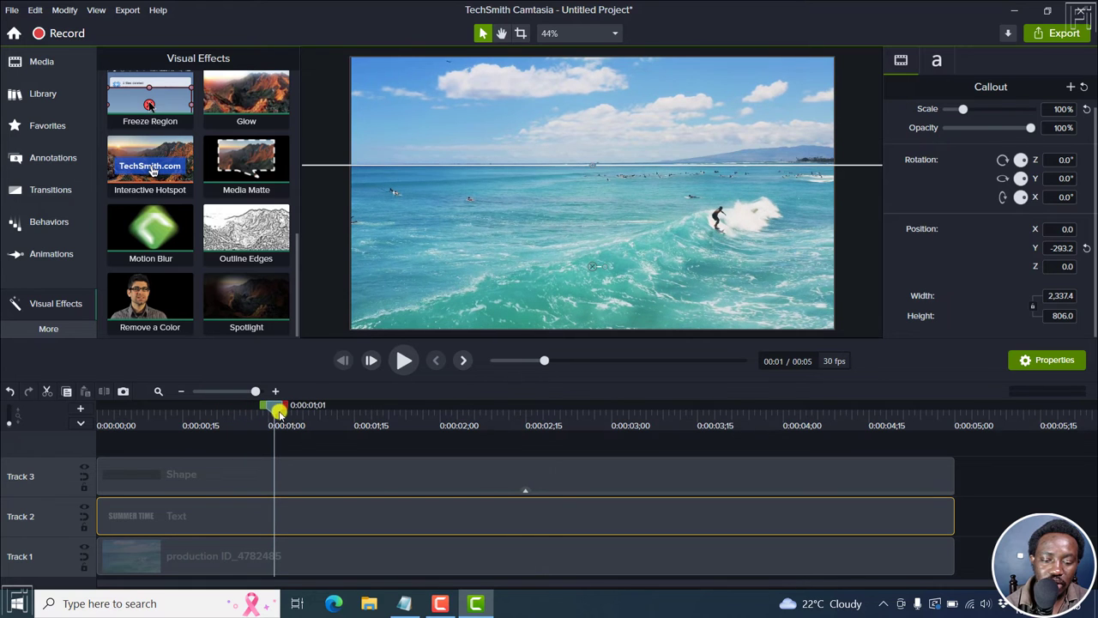
pyautogui.moveTo(275, 413); pyautogui.dragTo(269, 411)
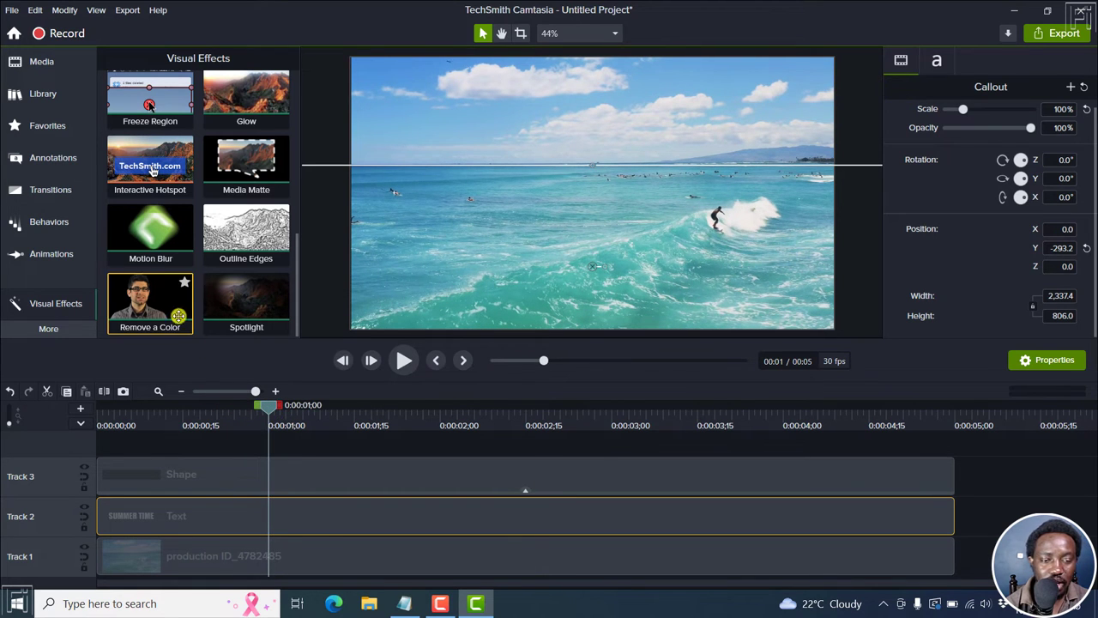
pyautogui.click(48, 249)
pyautogui.click(238, 60)
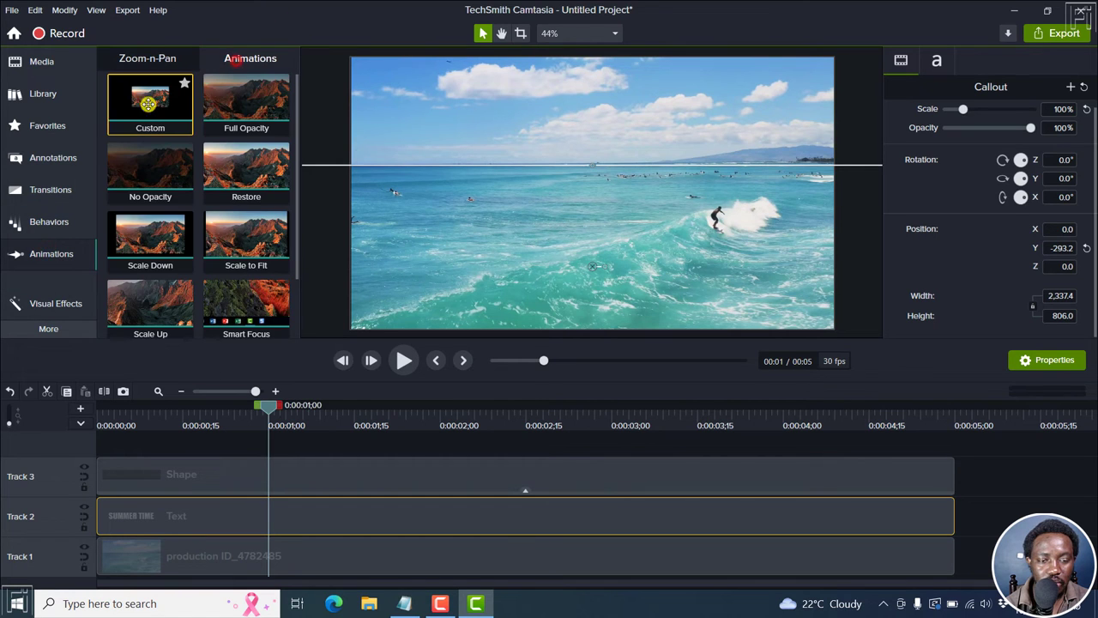
pyautogui.moveTo(147, 116)
pyautogui.mouseDown()
pyautogui.moveTo(265, 461)
pyautogui.moveTo(269, 514)
pyautogui.mouseUp()
# Set the text's Position Y to 0 at the animation's end, then rewind to 0:00.
pyautogui.click(269, 515)
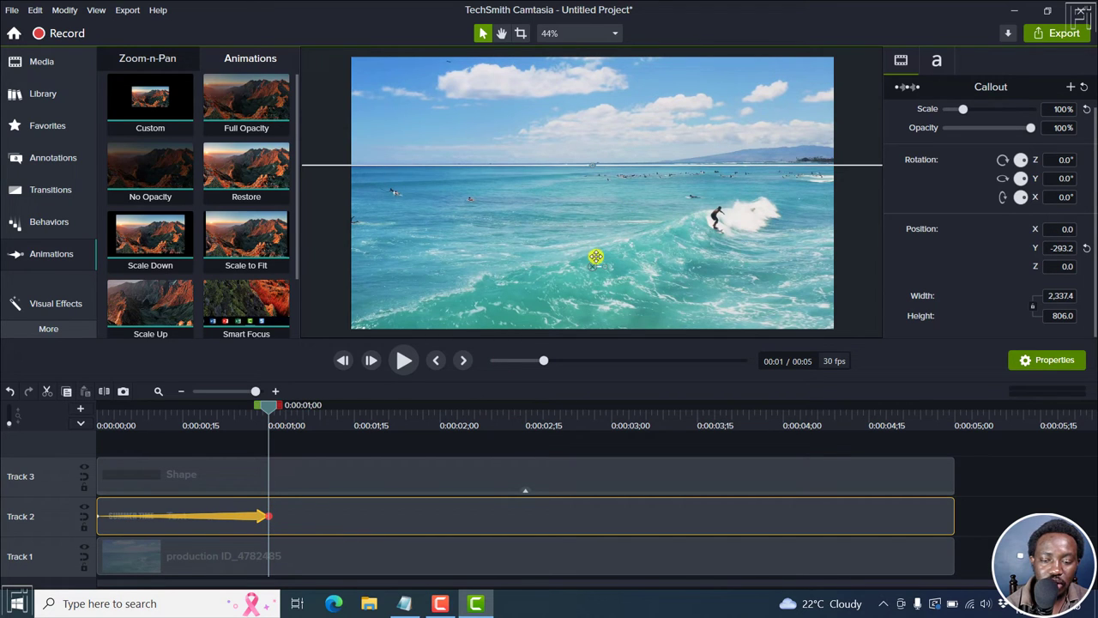
pyautogui.press('Up')
pyautogui.press('Up')
pyautogui.press('Up')
pyautogui.press('Up')
pyautogui.press('Up')
pyautogui.press('Up')
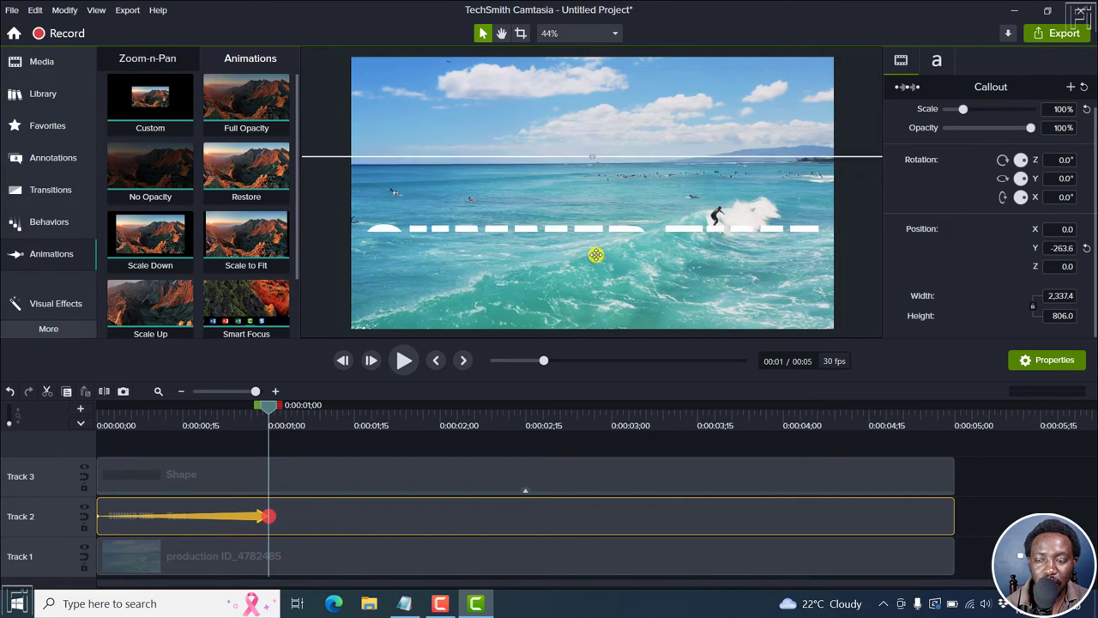
pyautogui.press('Up')
pyautogui.press('Up')
pyautogui.press('Up')
pyautogui.press('Up')
pyautogui.press('Up')
pyautogui.press('Up')
pyautogui.click(1060, 249)
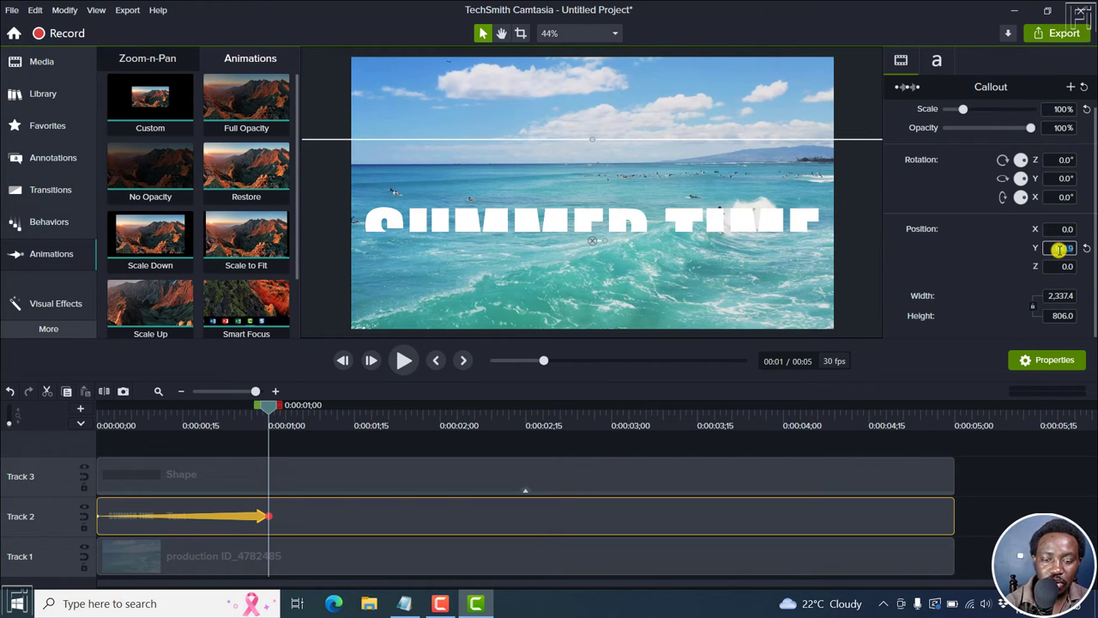
pyautogui.write('0')
pyautogui.press('Return')
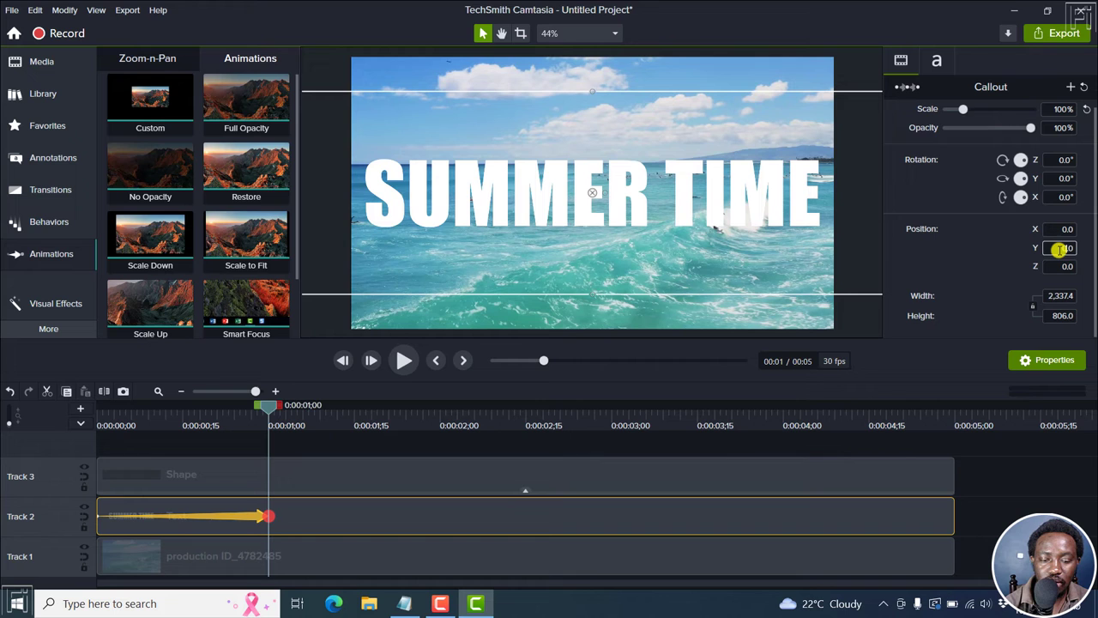
pyautogui.click(434, 361)
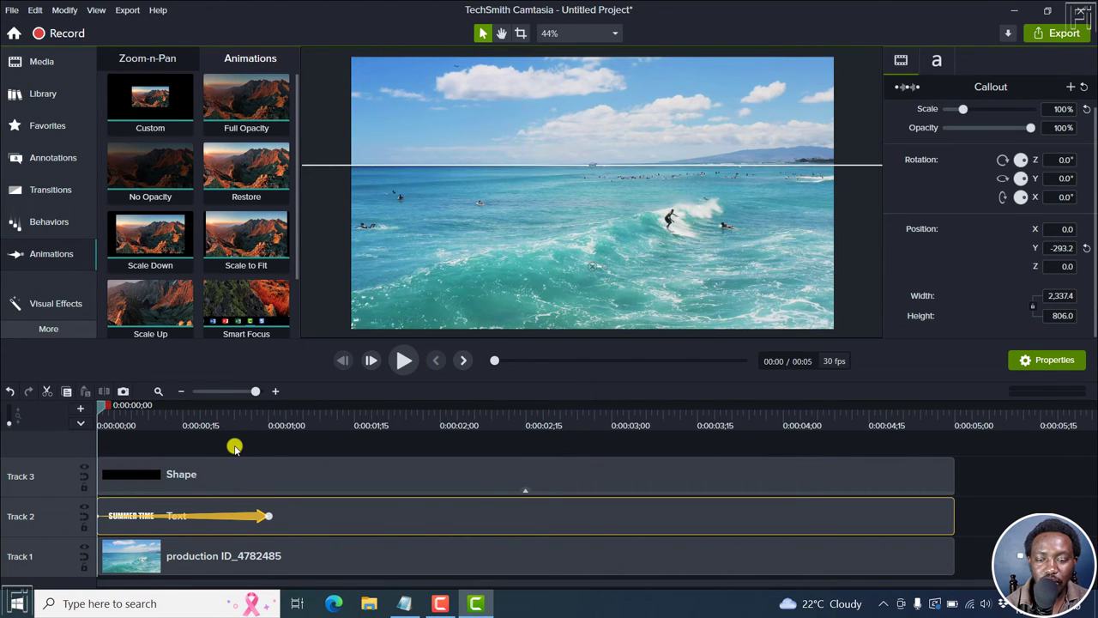
pyautogui.press('space')
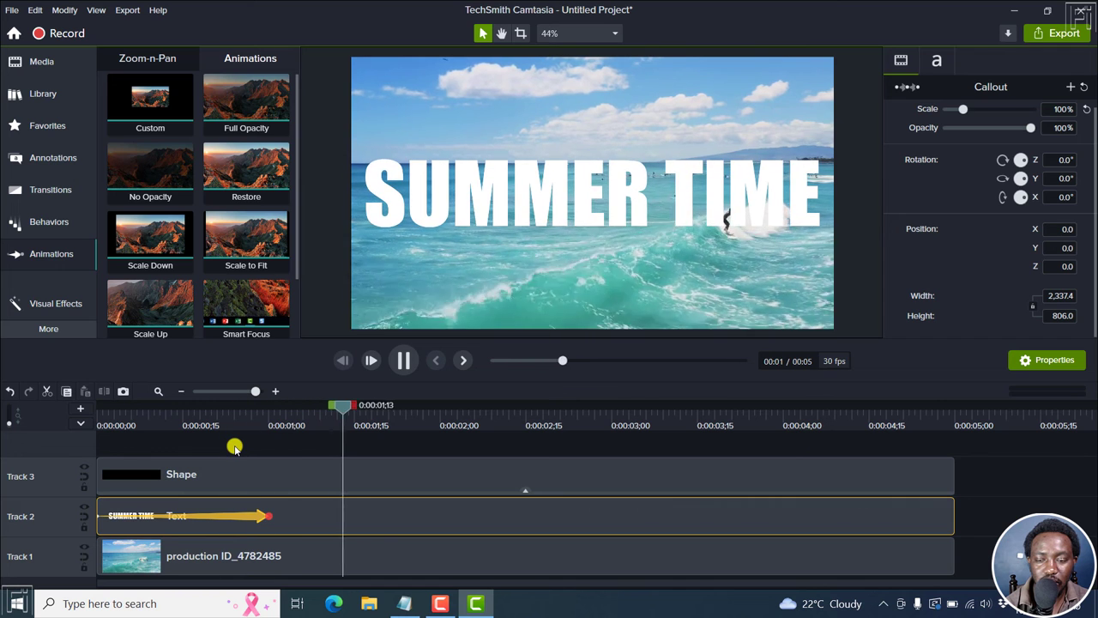
pyautogui.press('space')
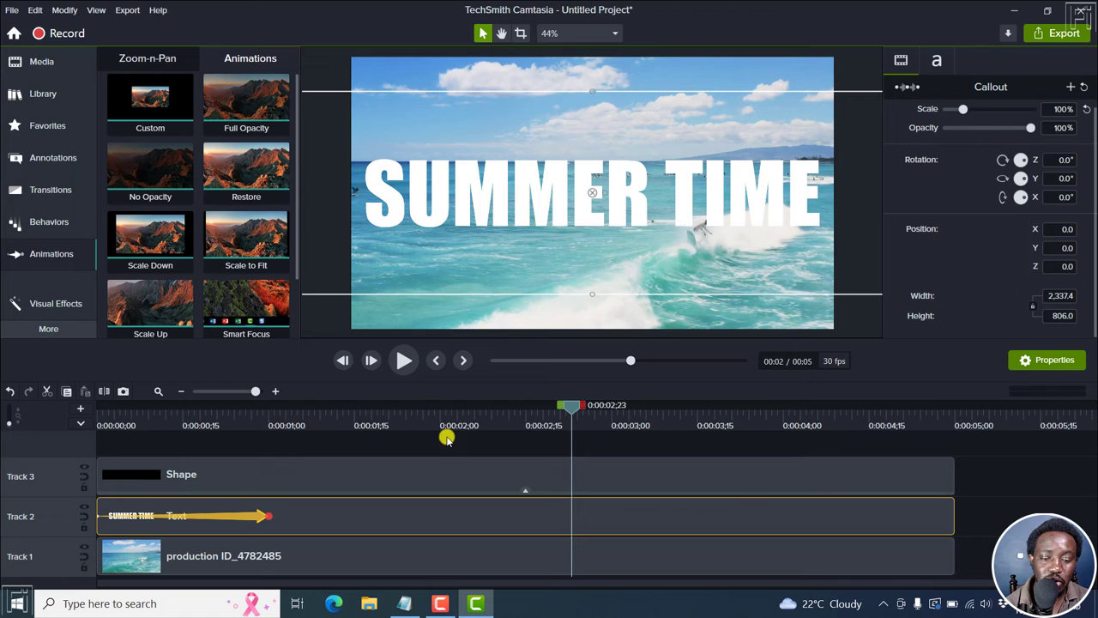
pyautogui.moveTo(571, 405); pyautogui.dragTo(394, 438)
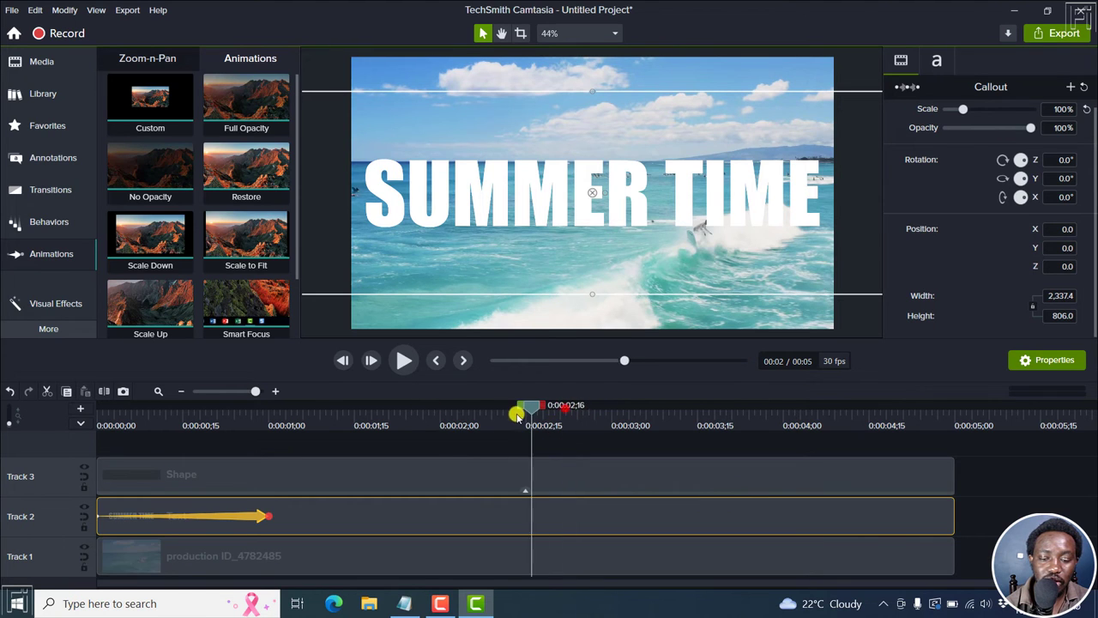
# Split the text clip at the playhead and apply Pop Up to its second part.
pyautogui.click(399, 528)
pyautogui.press('s')
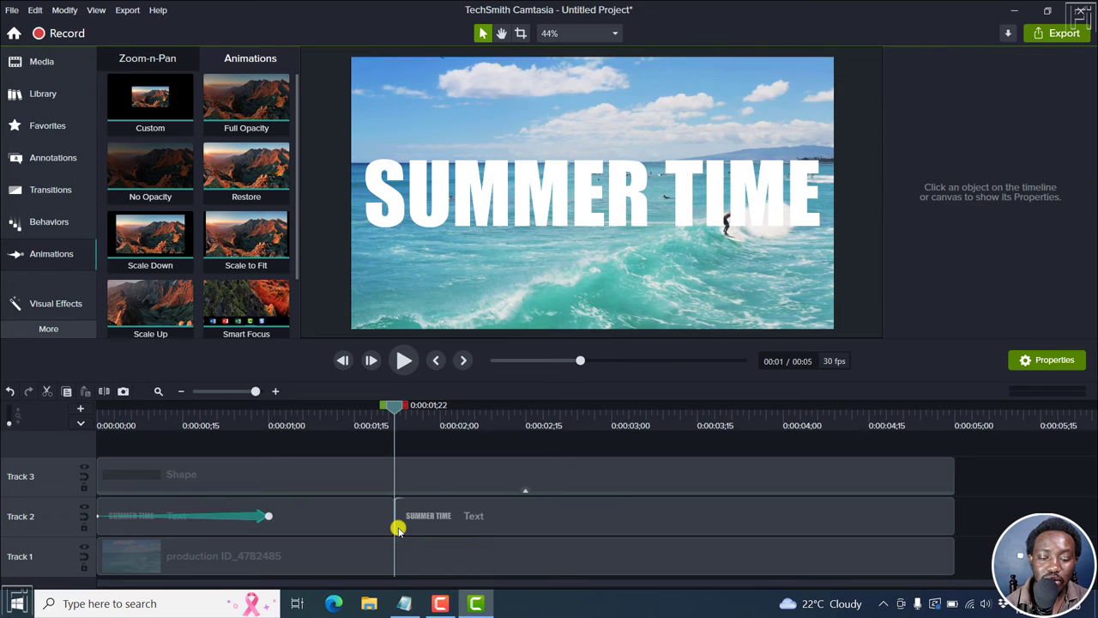
pyautogui.click(405, 523)
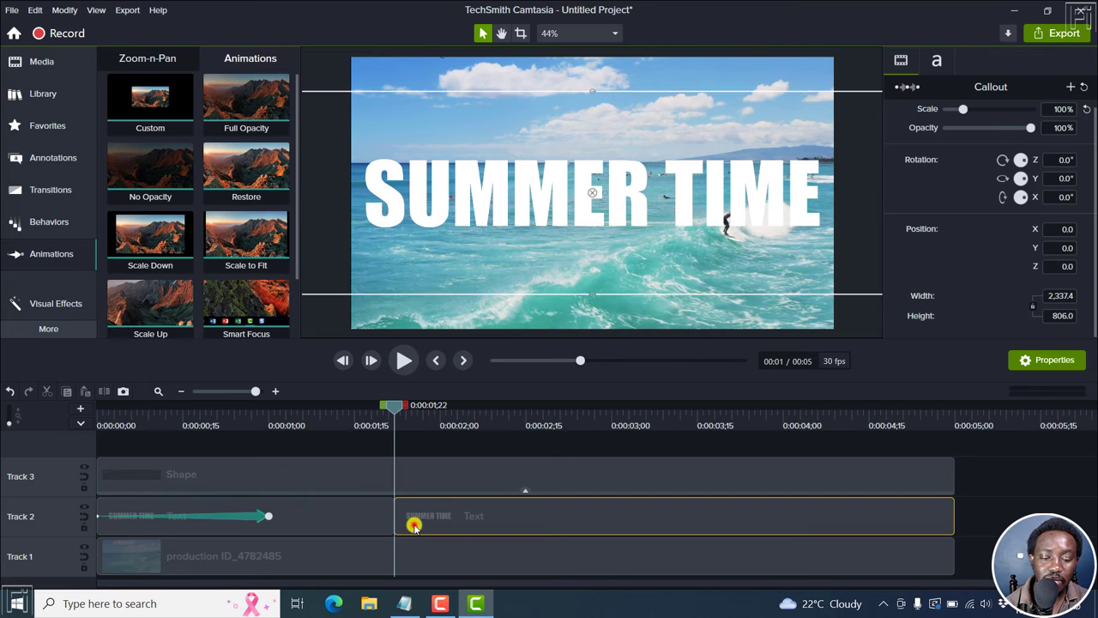
pyautogui.click(49, 225)
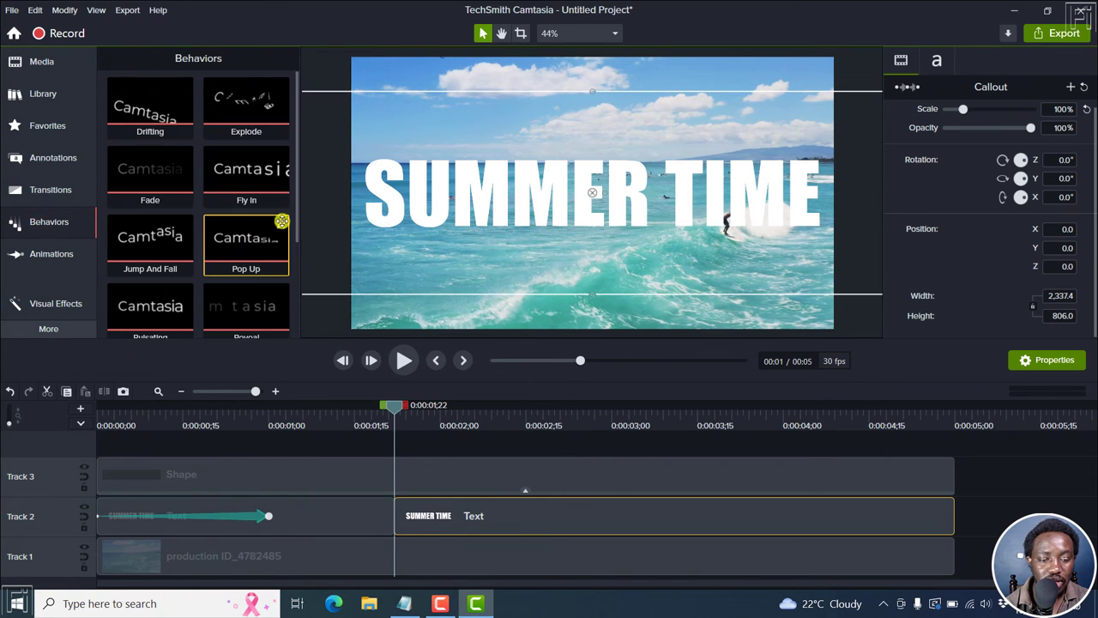
pyautogui.moveTo(246, 245)
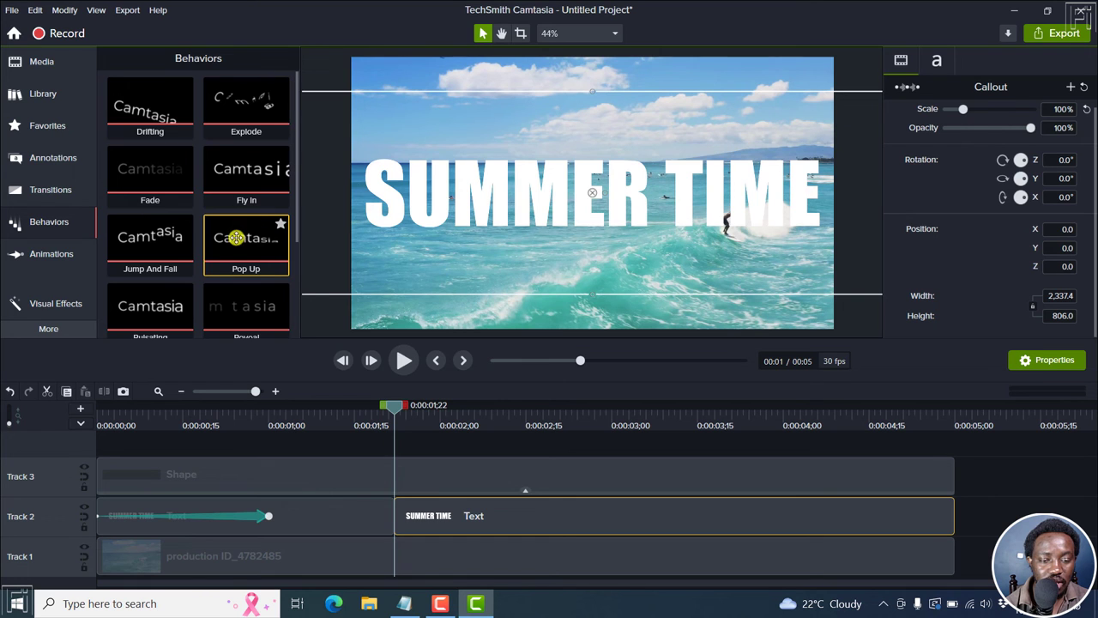
pyautogui.moveTo(238, 237); pyautogui.dragTo(422, 519)
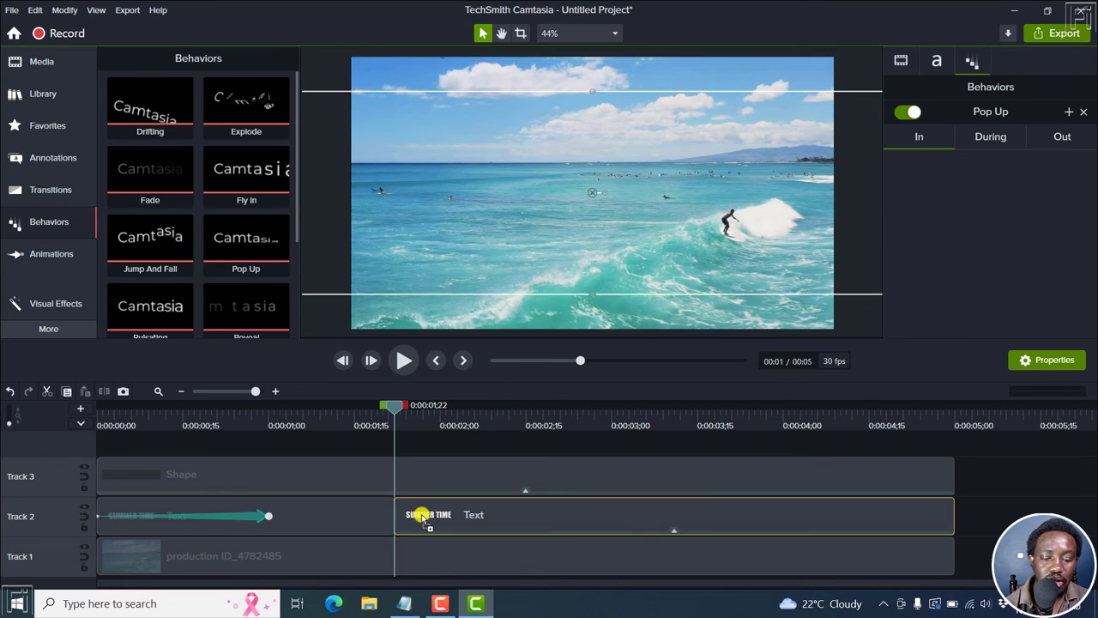
# Preview the Pop Up effect, then undo the trial behavior.
pyautogui.click(345, 414)
pyautogui.press('space')
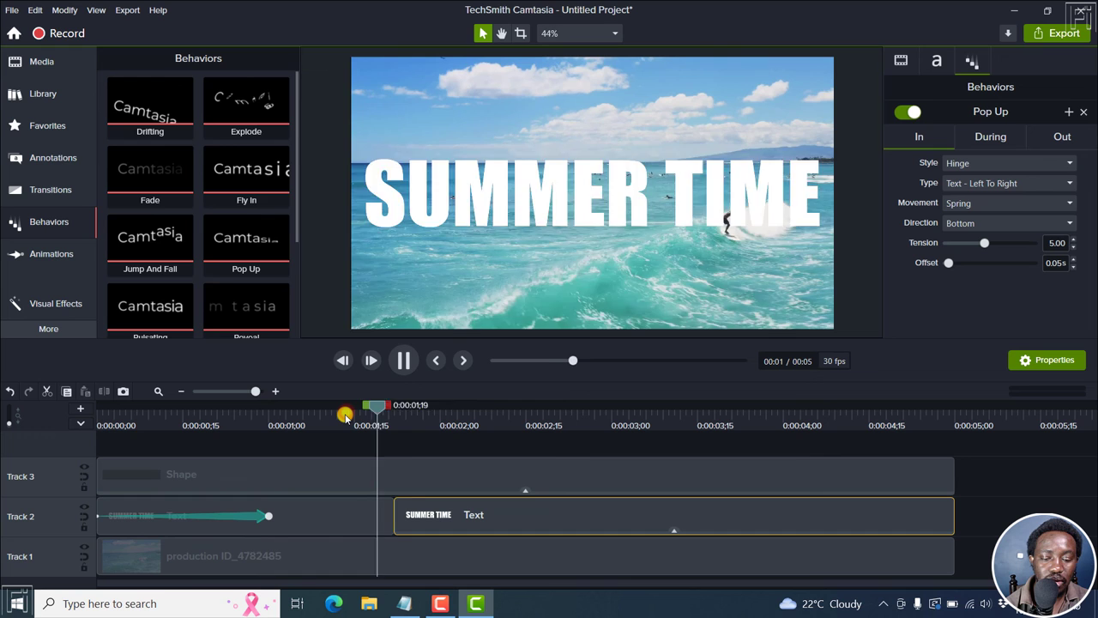
pyautogui.press('space')
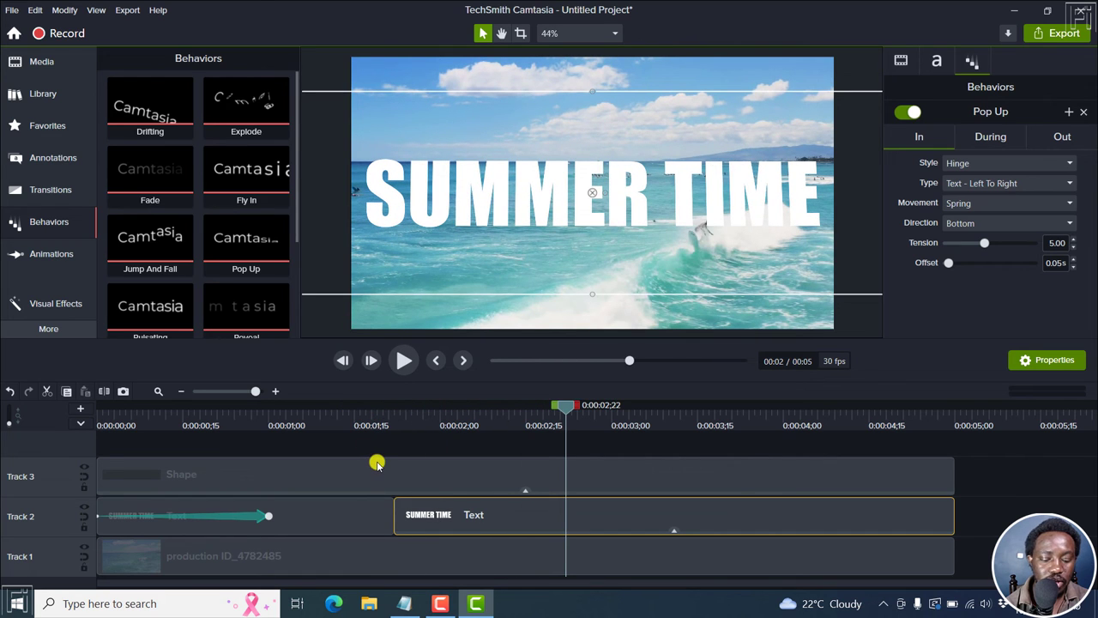
pyautogui.hotkey('ctrl', 'z')
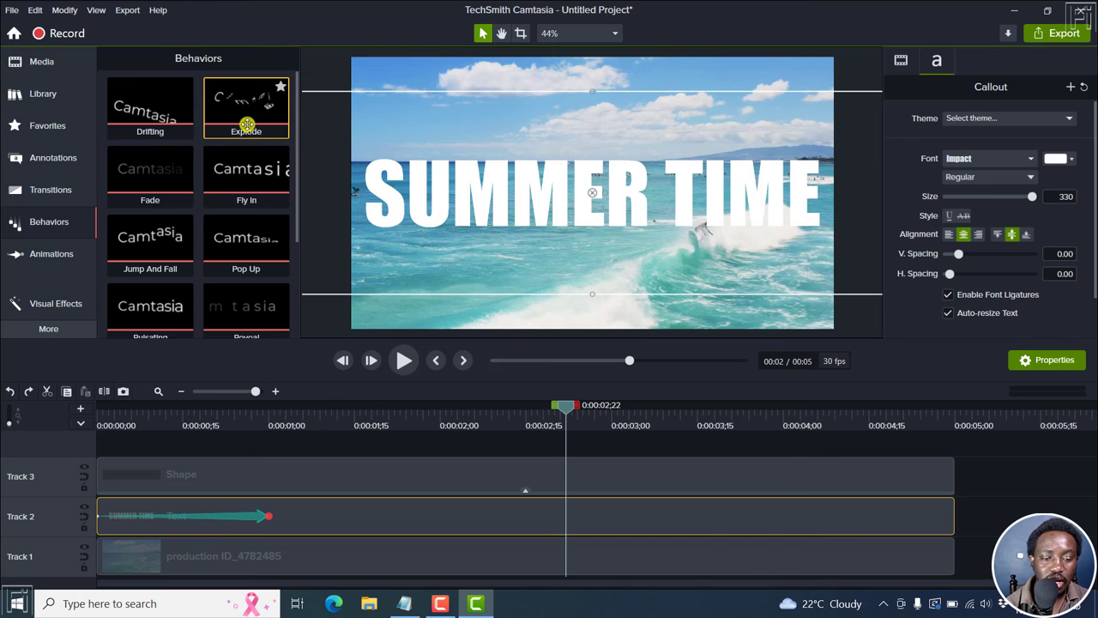
# Apply Pop Up to the whole SUMMER TIME text clip and preview it twice from the start.
pyautogui.moveTo(246, 245)
pyautogui.moveTo(255, 263); pyautogui.dragTo(301, 512)
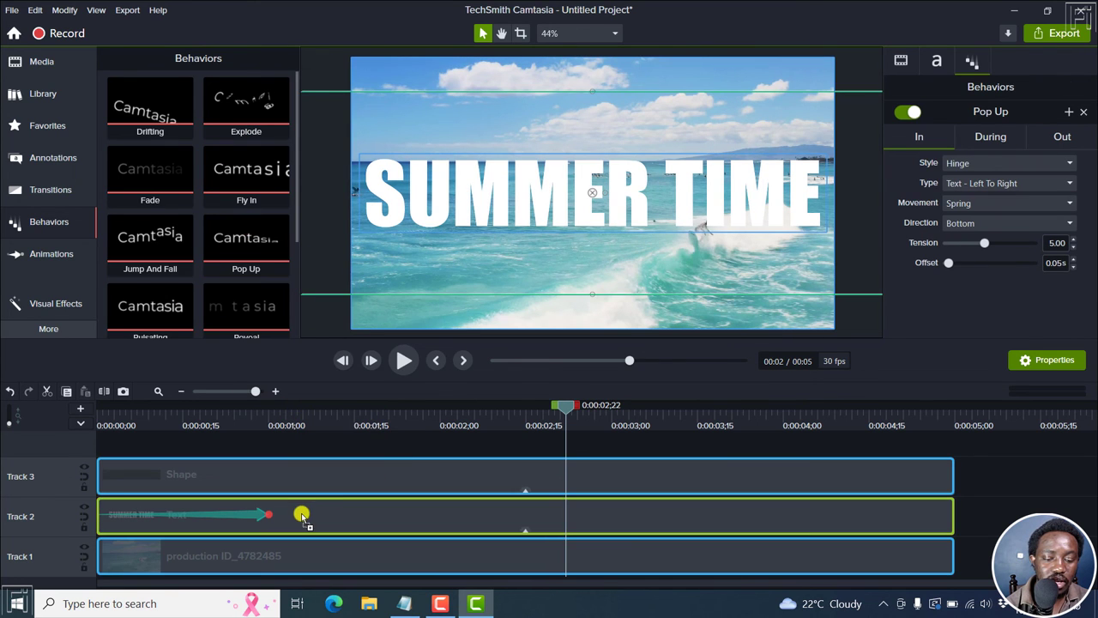
pyautogui.click(435, 362)
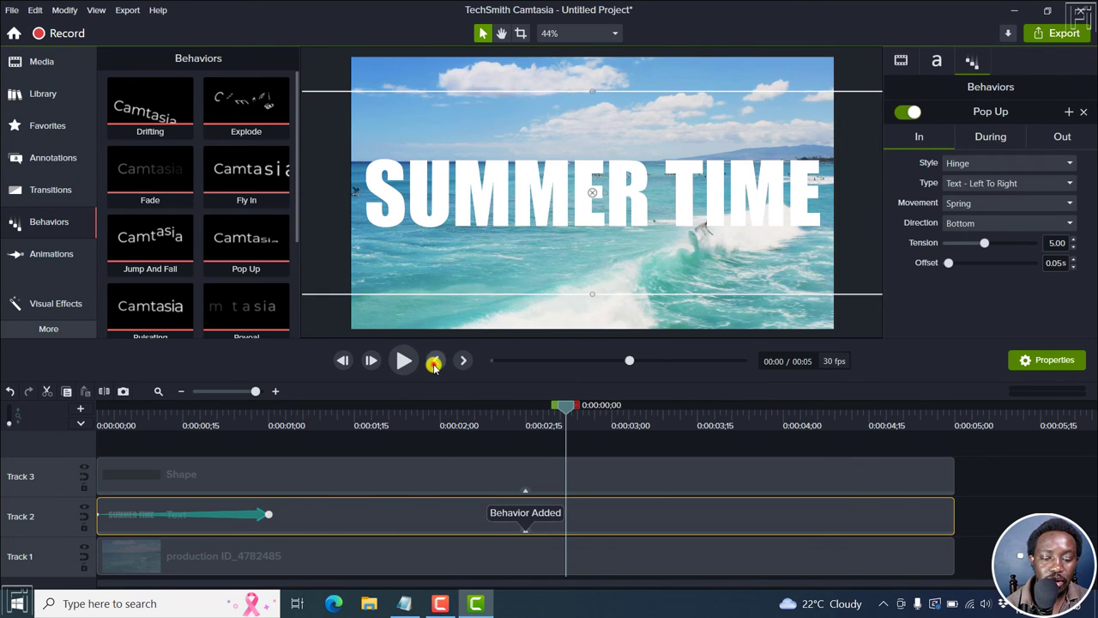
pyautogui.press('space')
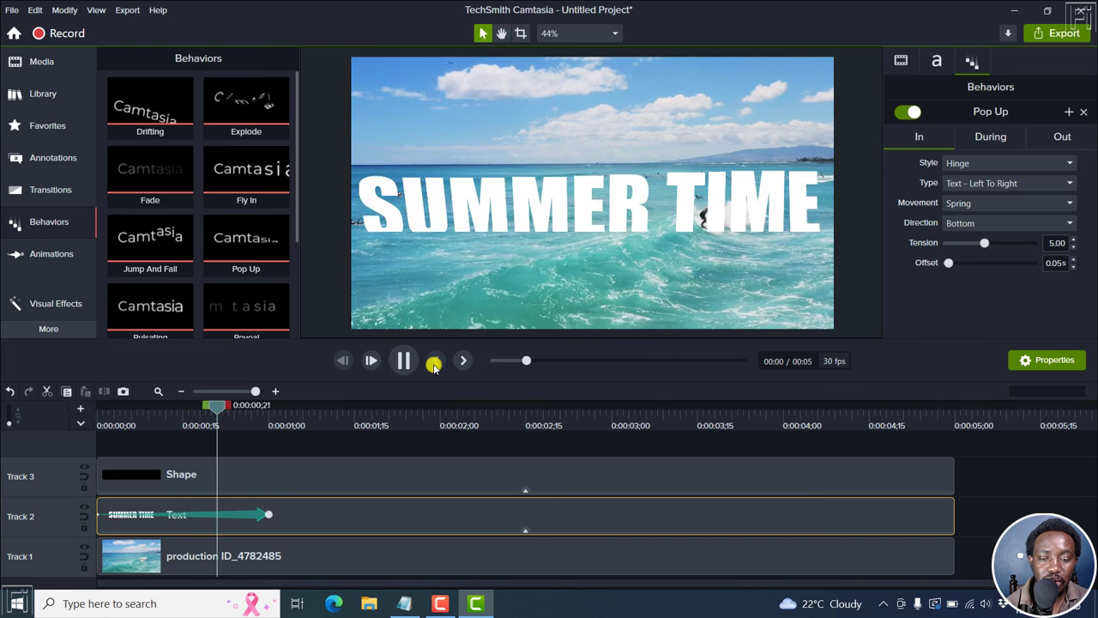
pyautogui.press('space')
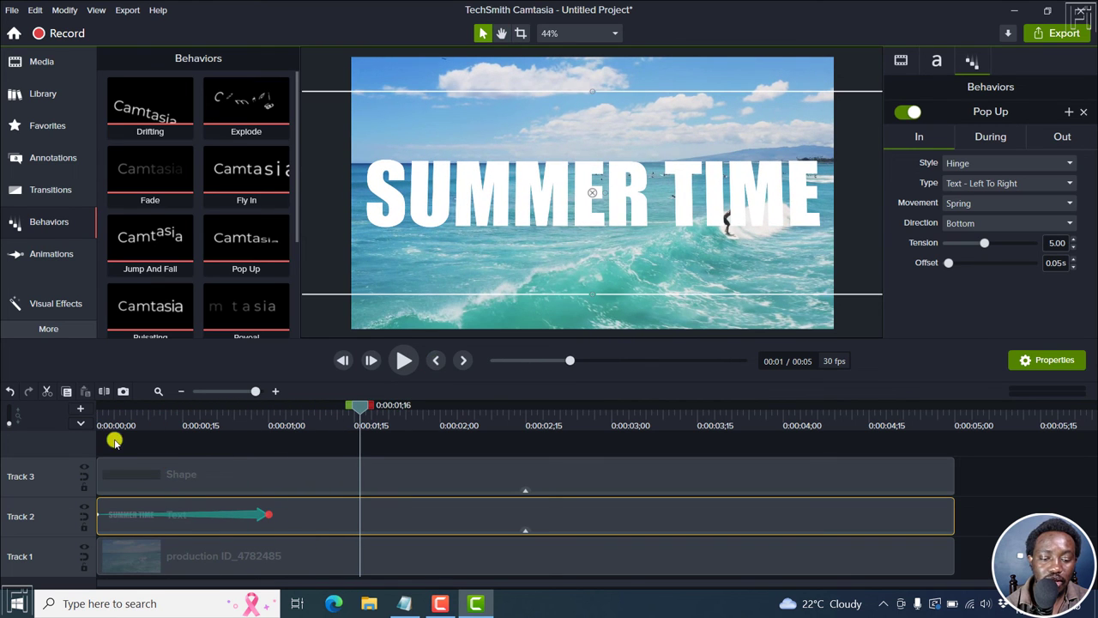
pyautogui.click(101, 417)
pyautogui.press('space')
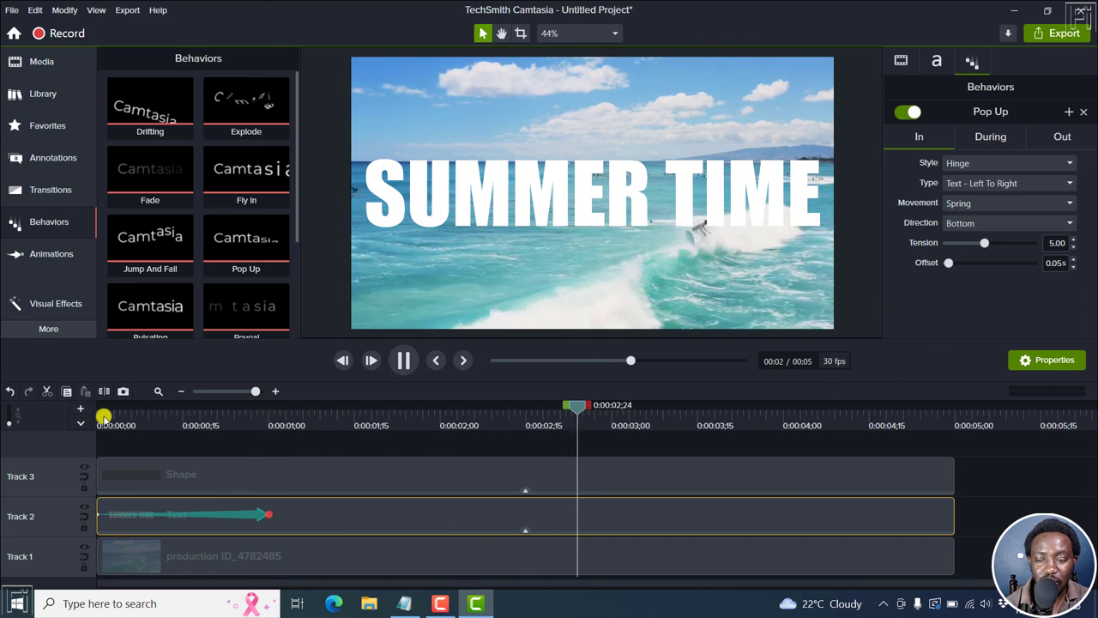
pyautogui.press('space')
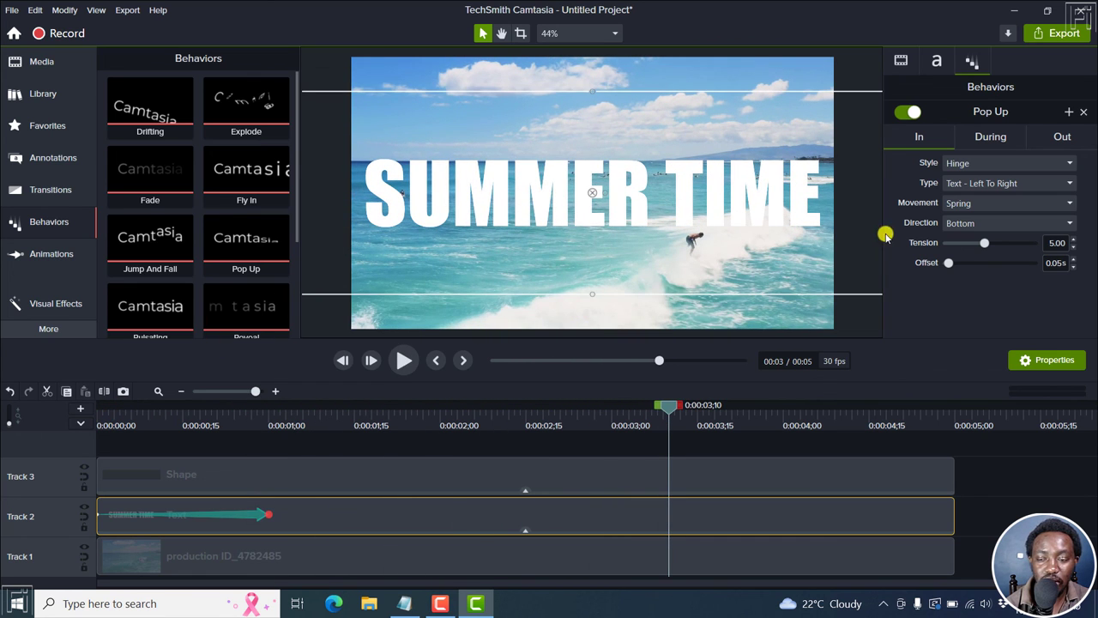